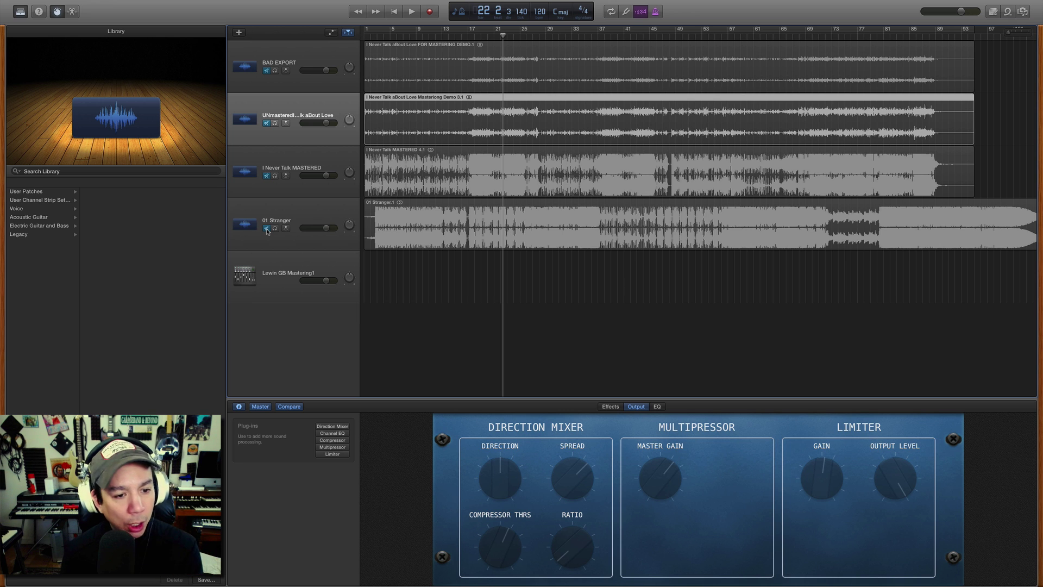
Select the master track to view its mastering patch
click(274, 277)
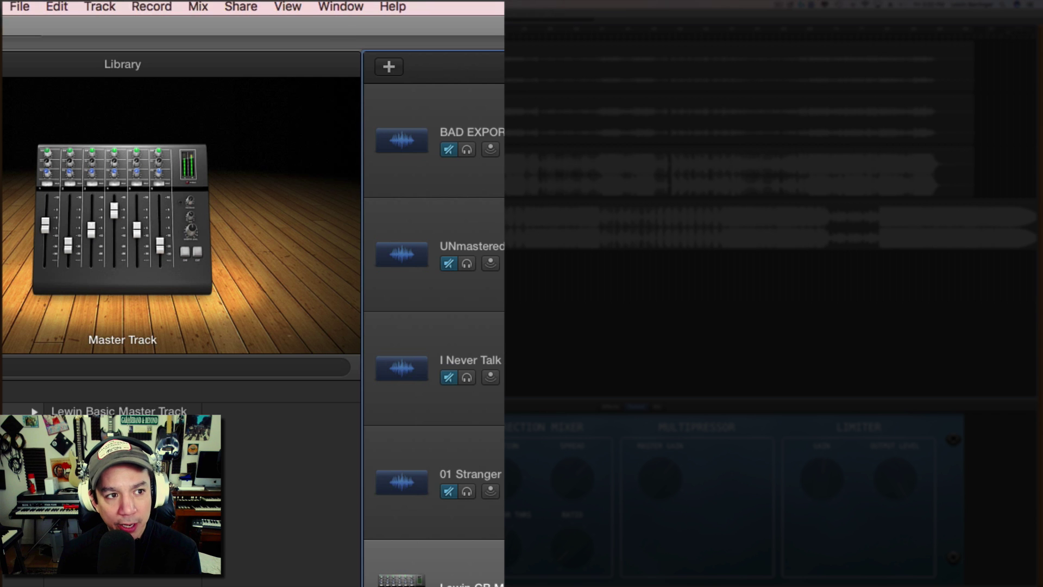
click(102, 7)
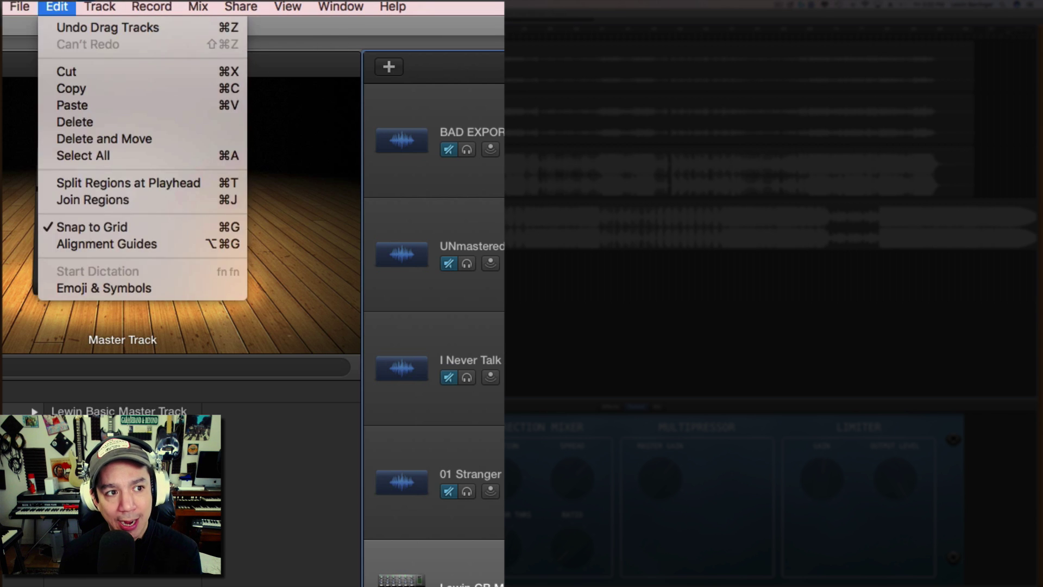
click(102, 8)
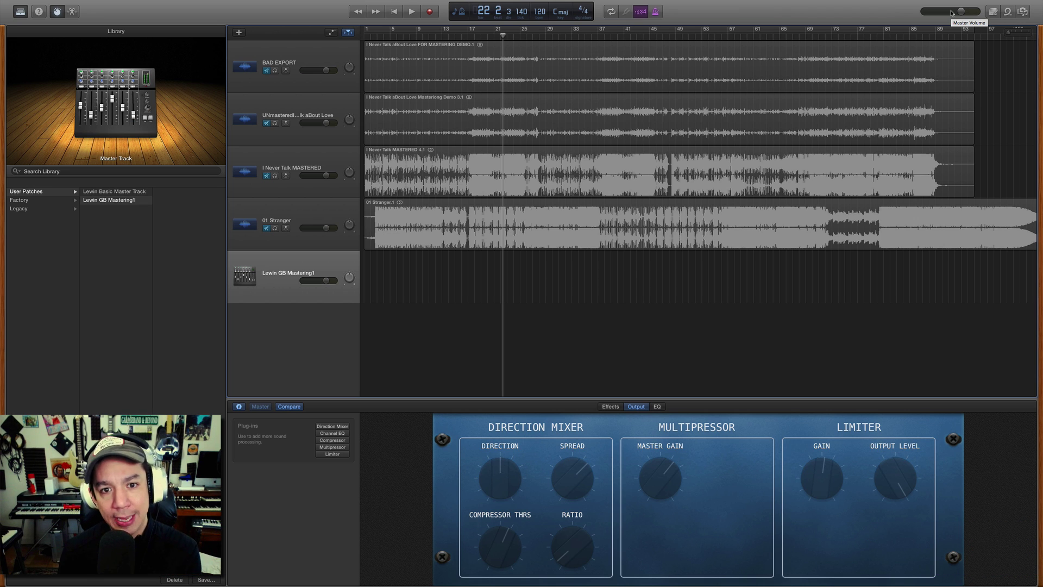
Unmute the BAD EXPORT track and play a short passage of it from bar 18
click(476, 38)
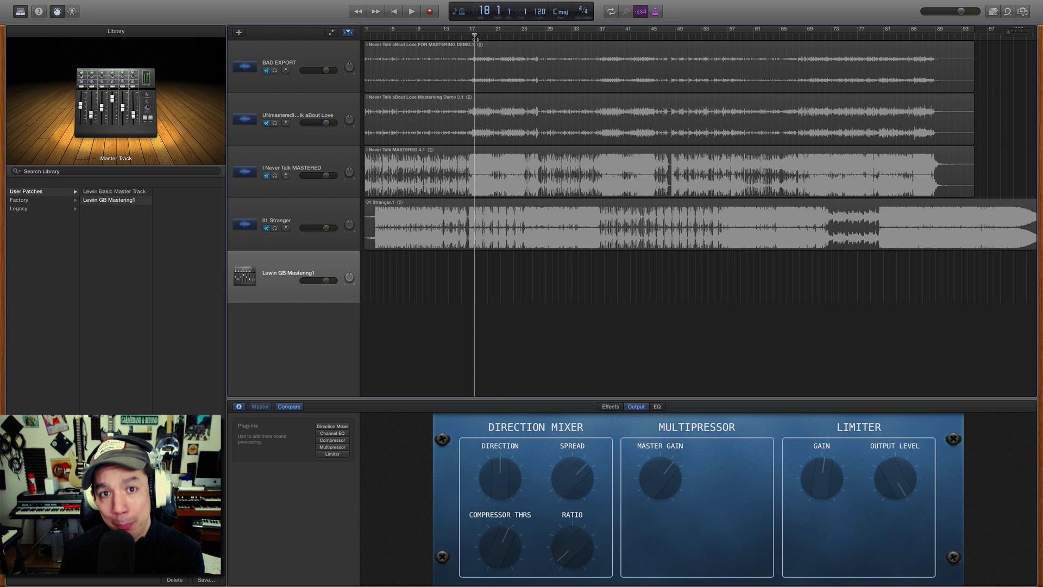
click(266, 71)
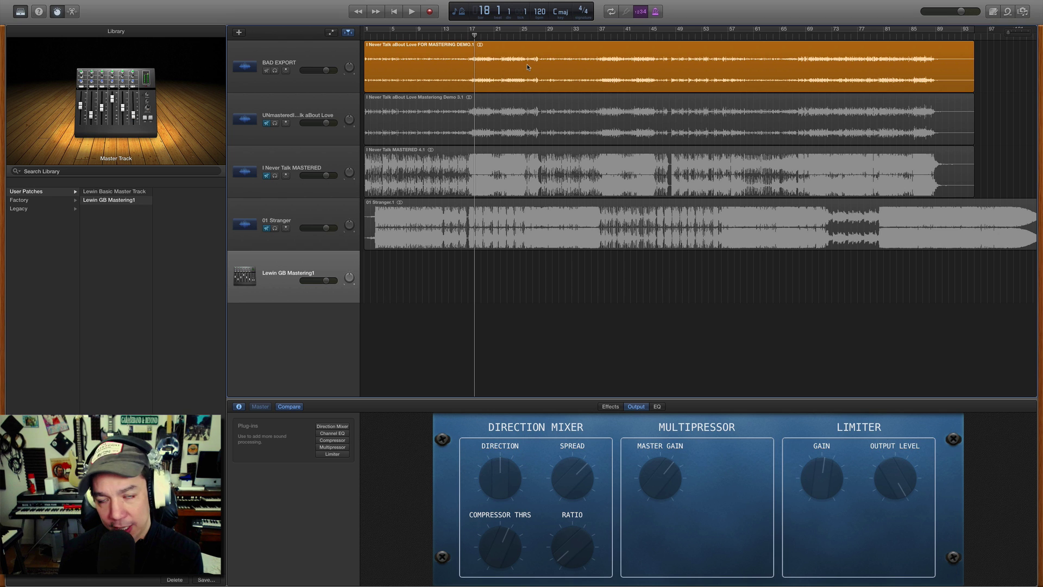
key(space)
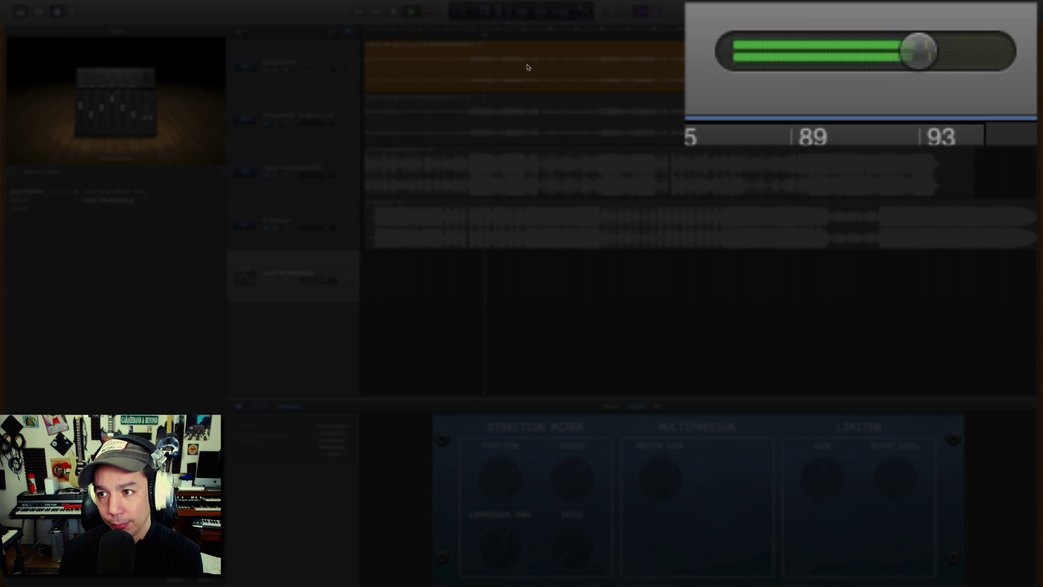
key(space)
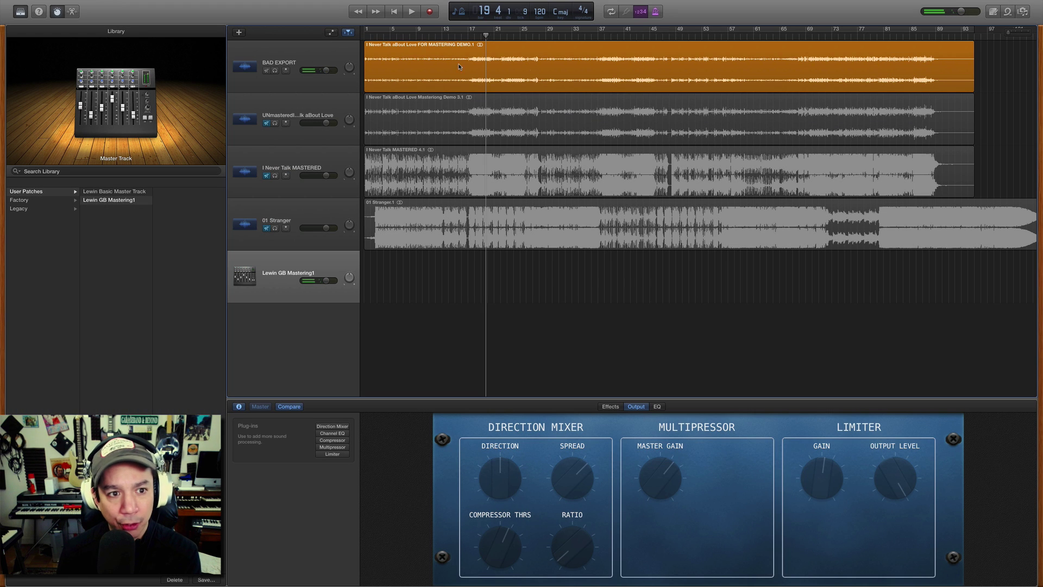
Mute the BAD EXPORT track again and leave it unsoloed
key(s)
click(268, 72)
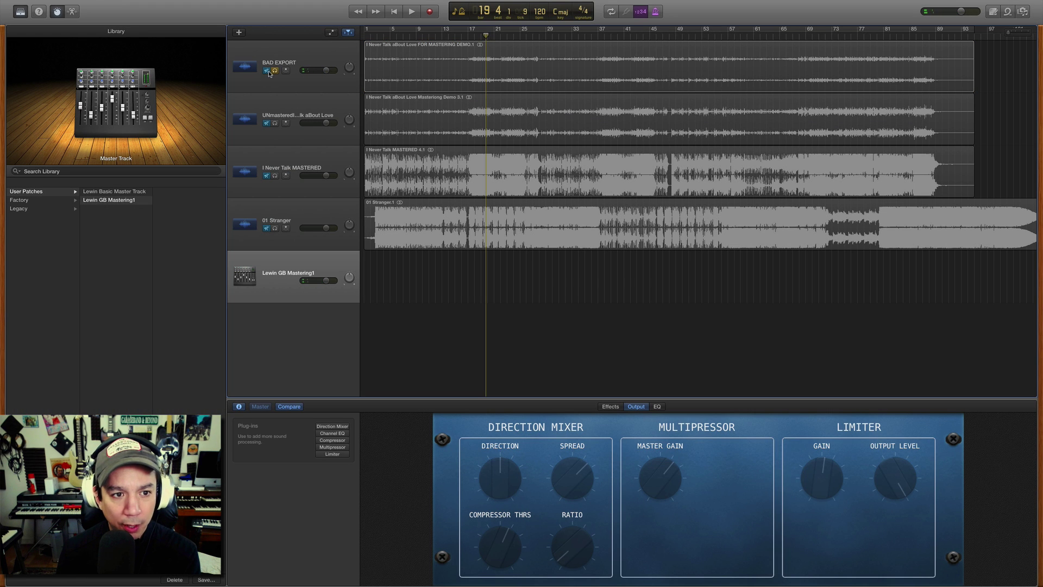
click(275, 71)
Unmute the unmastered song track and play it from bar 18
click(267, 124)
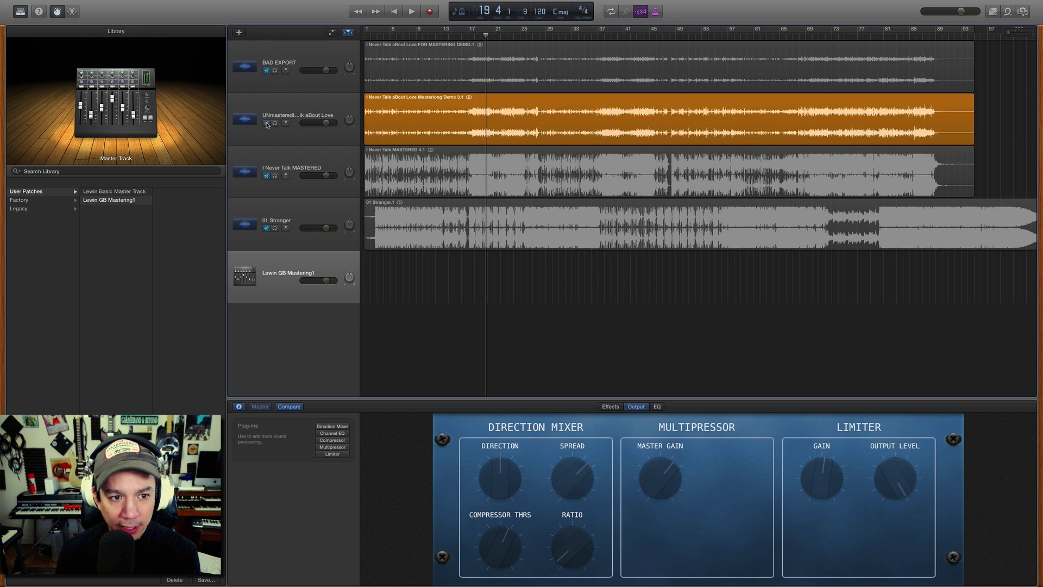
click(475, 37)
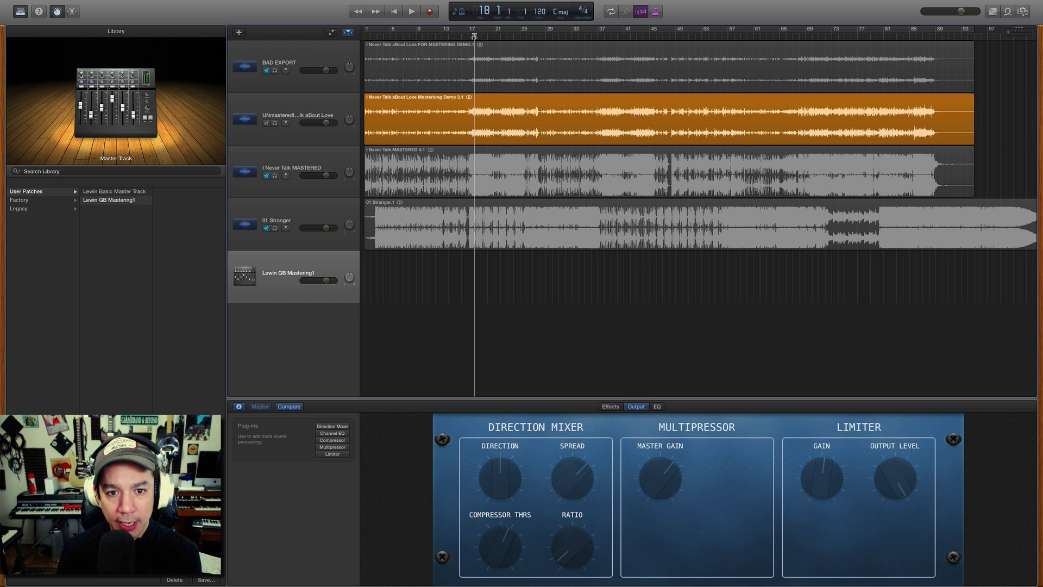
key(space)
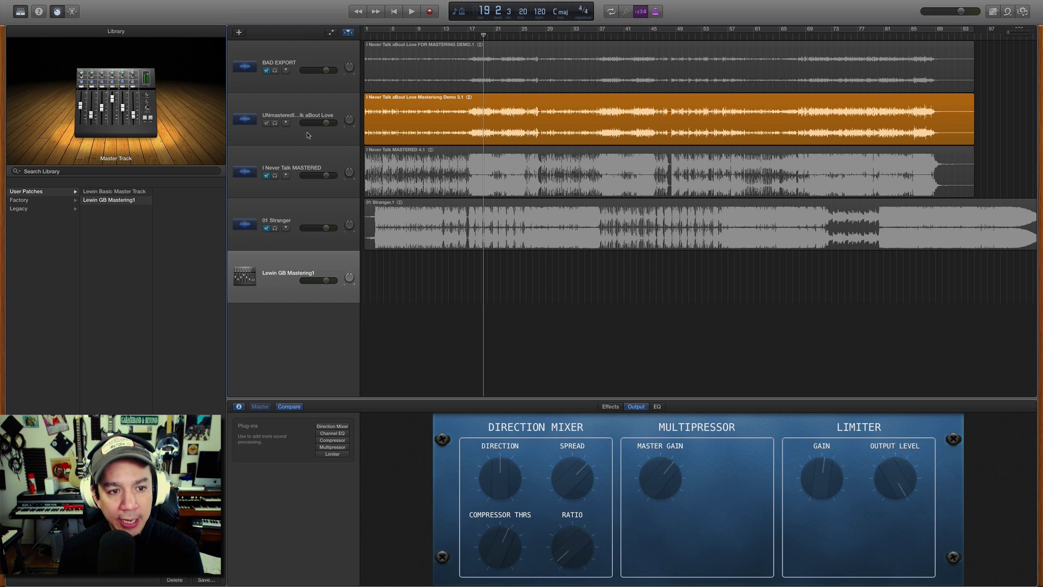
Bypass the Direction Mixer, Compressor, Multipressor and Limiter on the master, keeping only the Channel EQ active
click(286, 108)
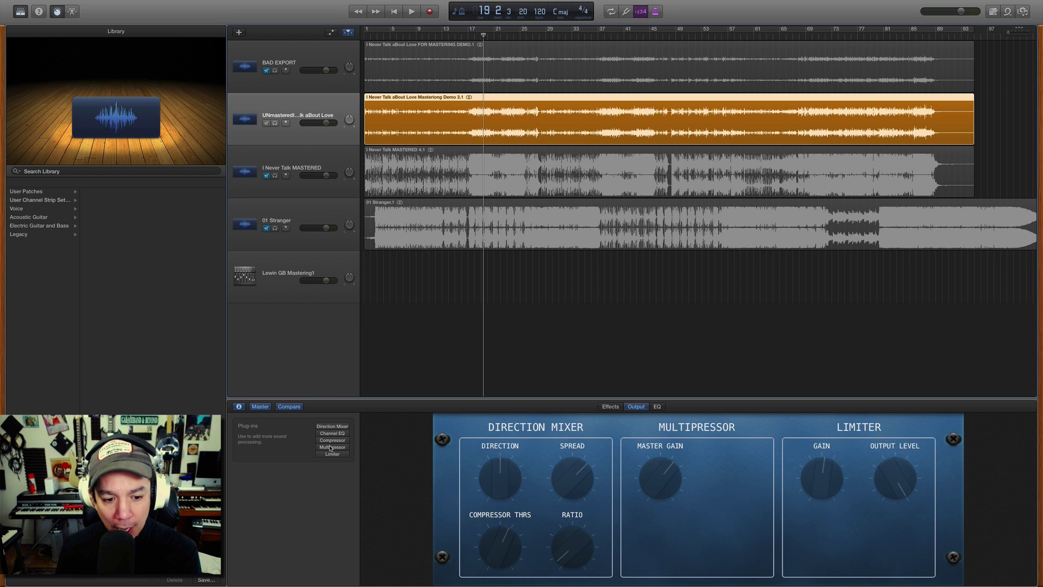
mouse_move(325, 426)
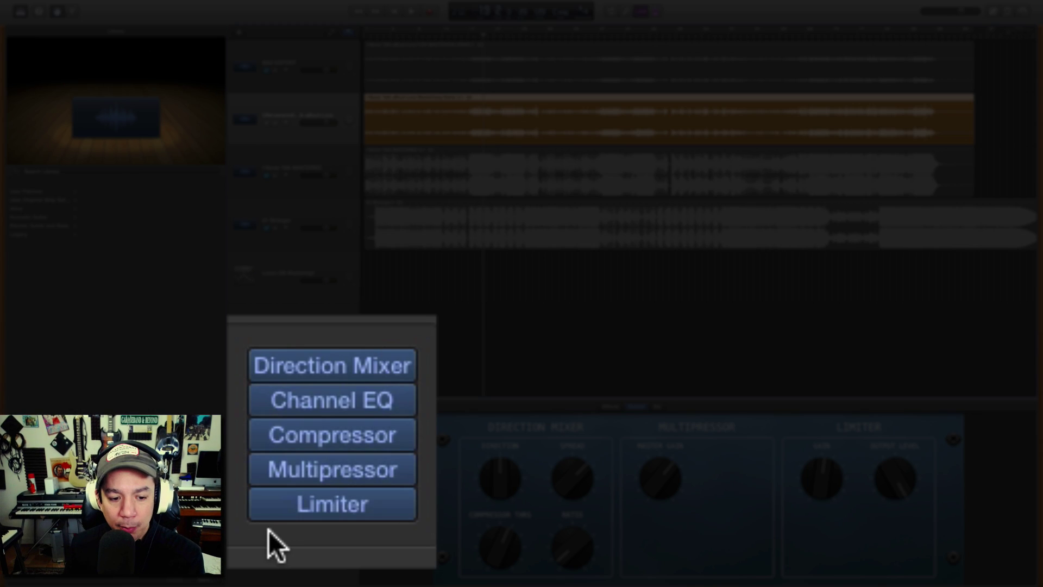
mouse_move(350, 359)
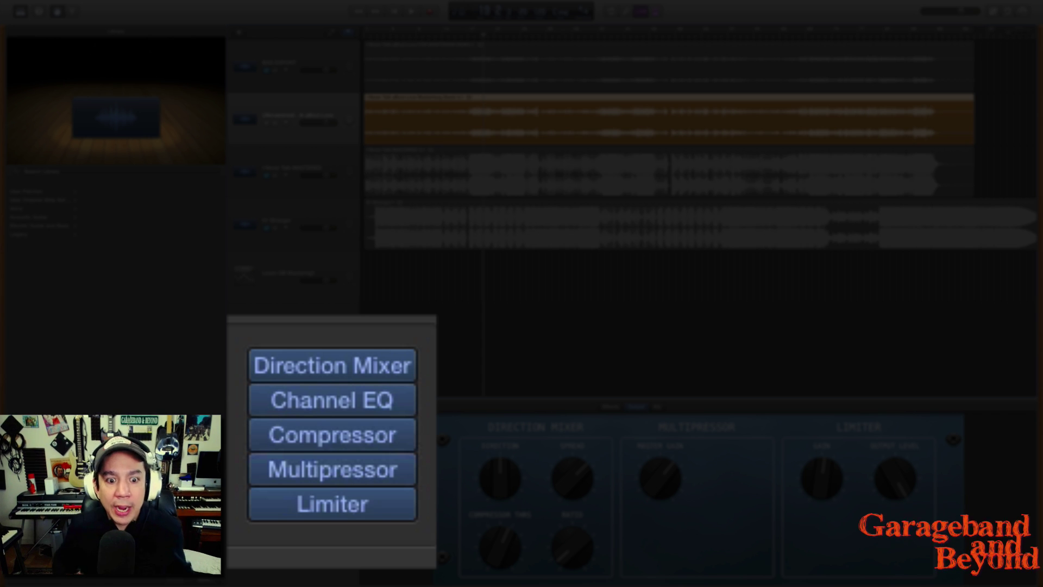
mouse_move(268, 393)
drag(268, 397, 266, 531)
click(263, 357)
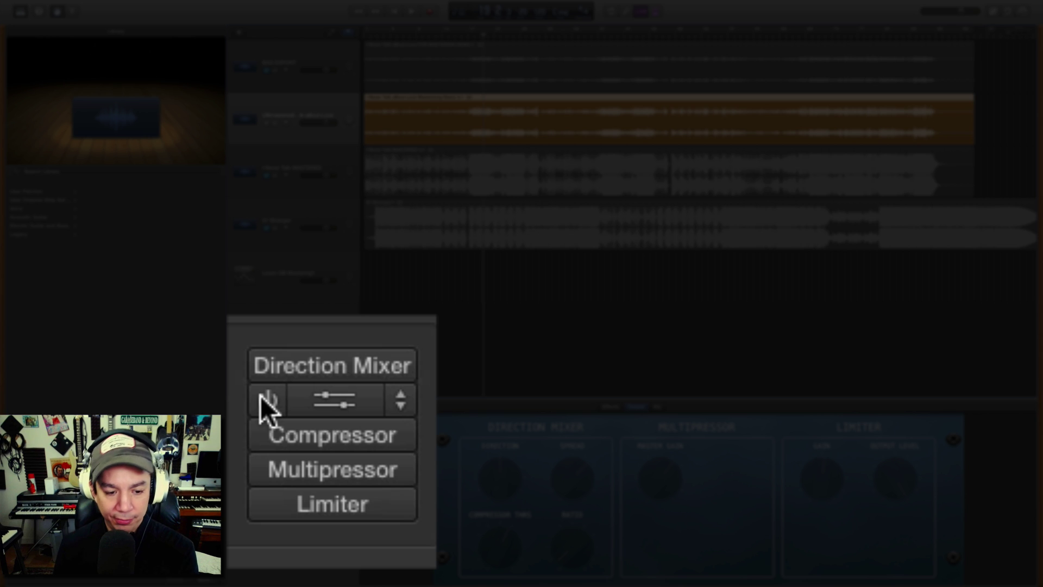
click(260, 396)
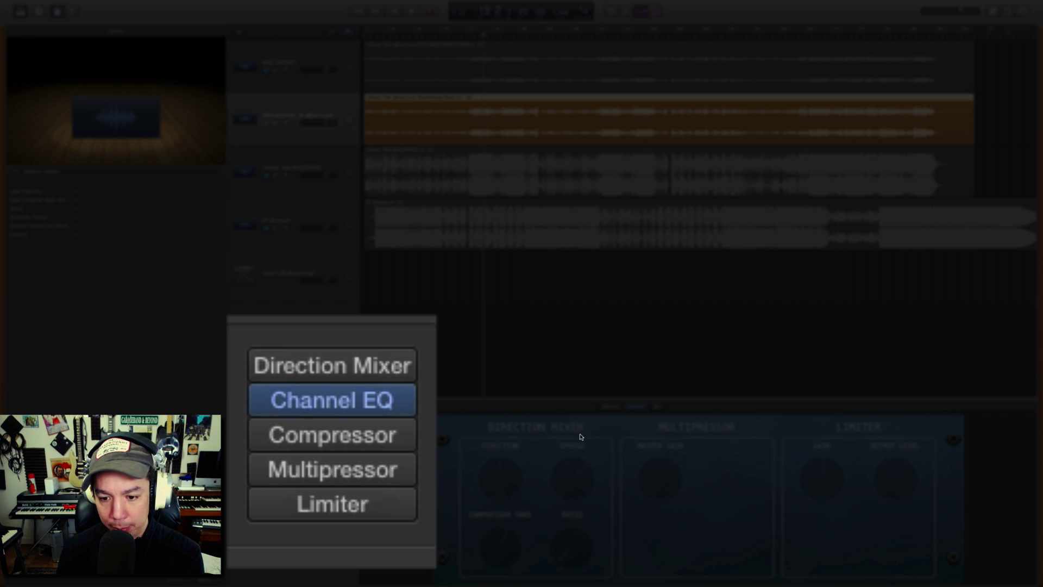
Show the master EQ and play the unmastered song, switching the Final Mix - Pop EQ off and on to compare
click(658, 407)
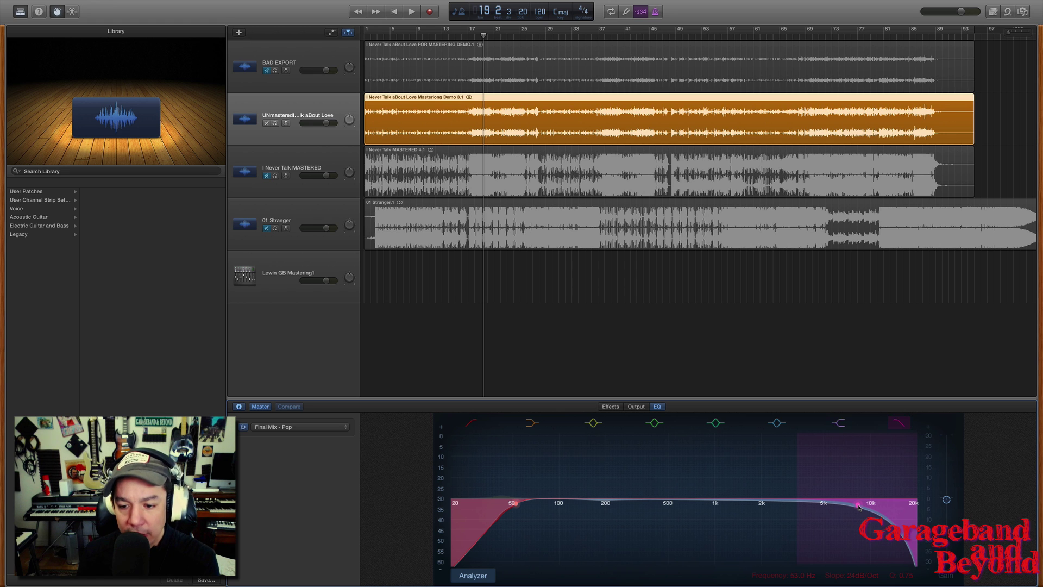
key(space)
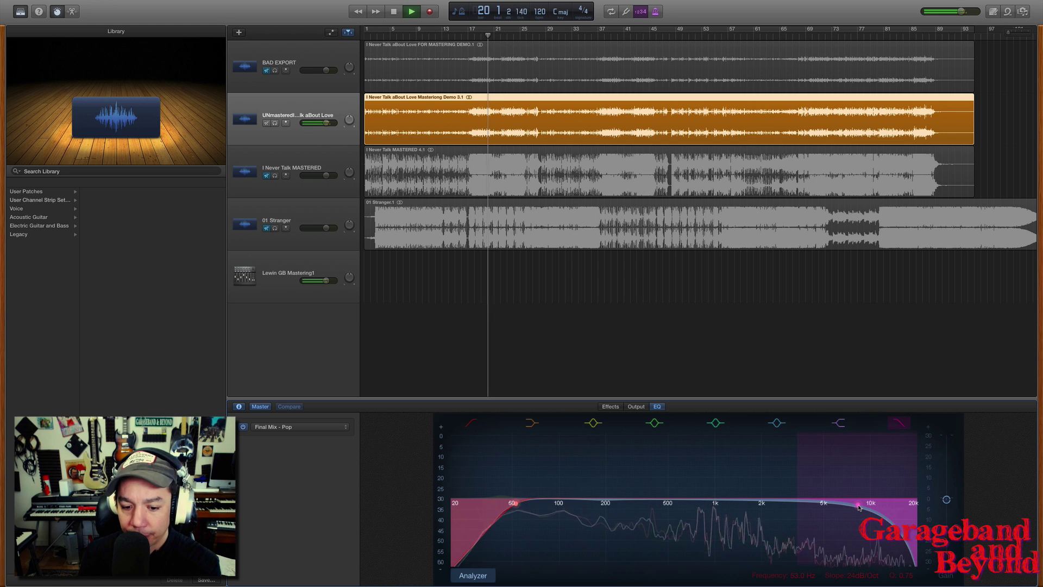
click(244, 427)
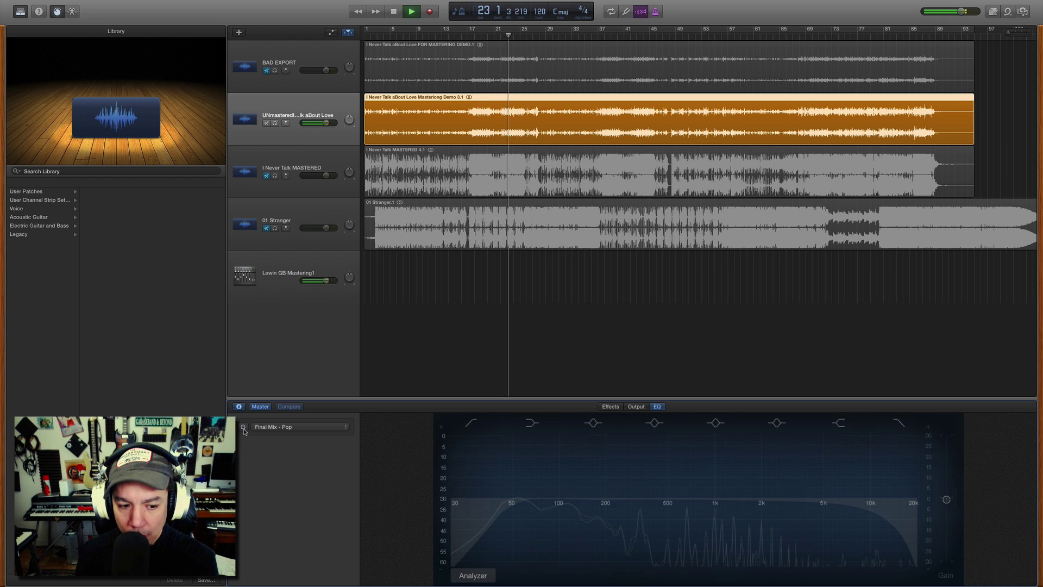
click(244, 428)
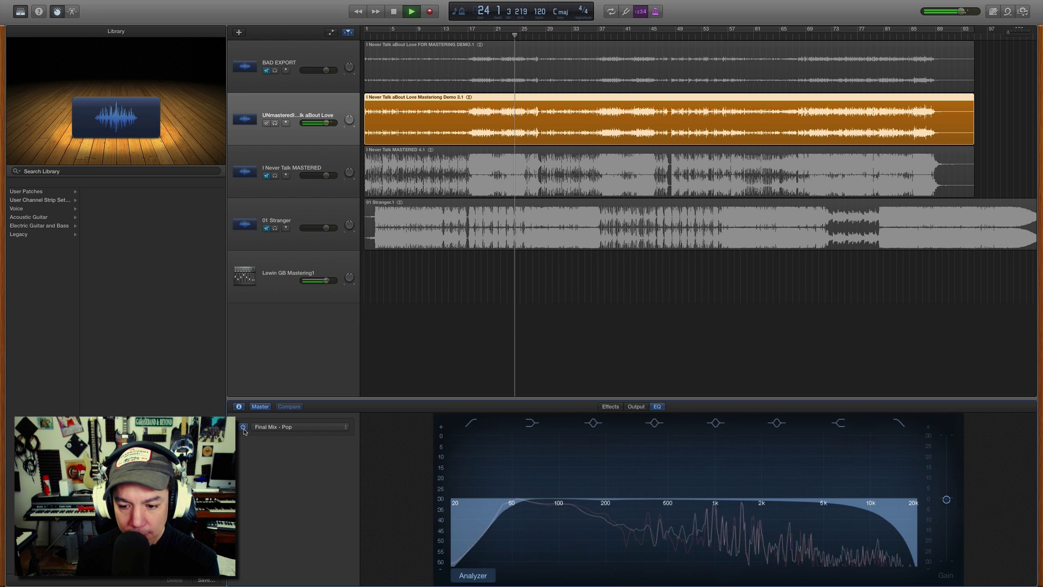
click(244, 428)
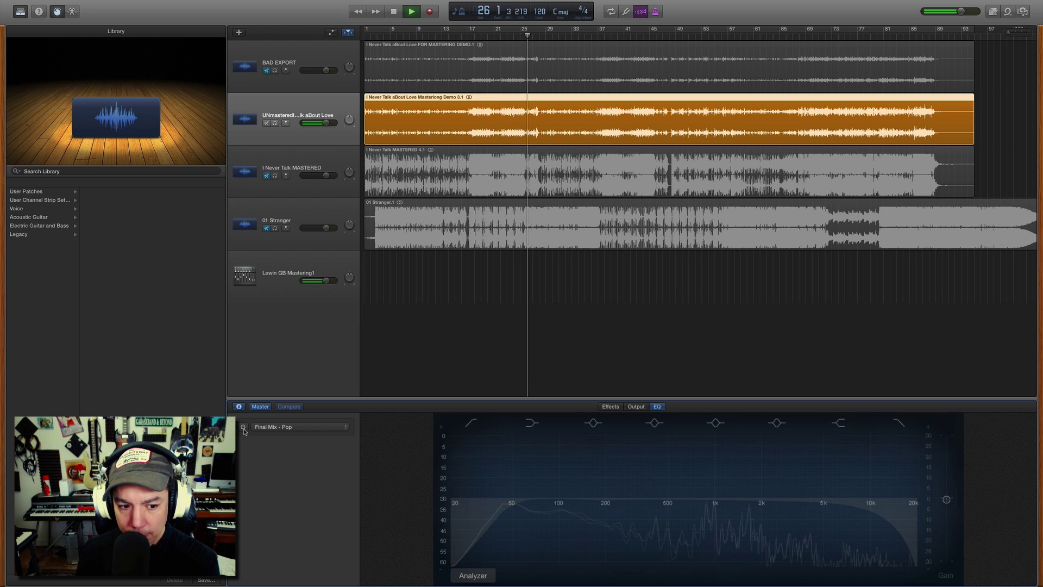
click(243, 427)
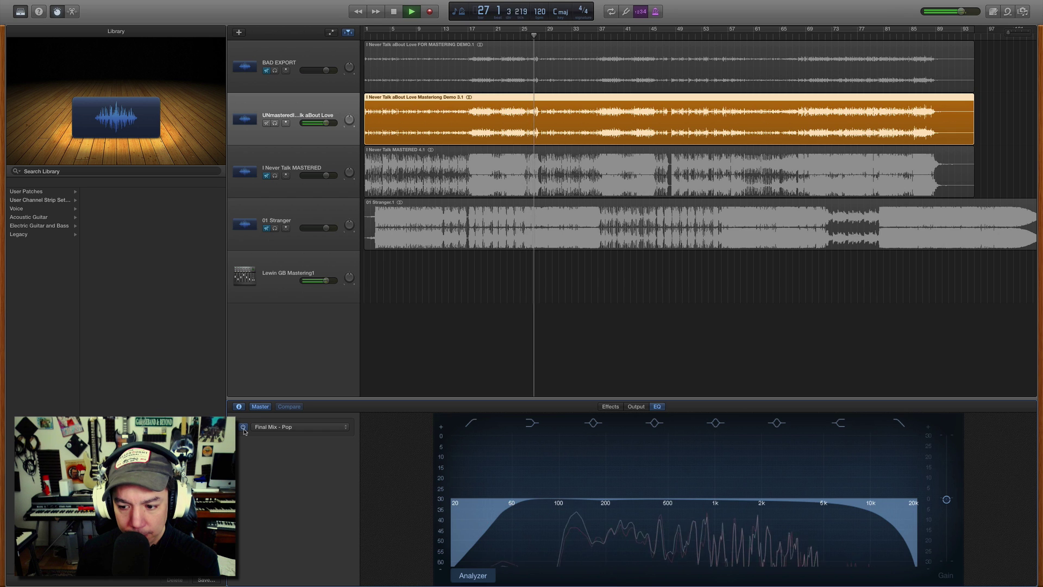
click(244, 428)
key(space)
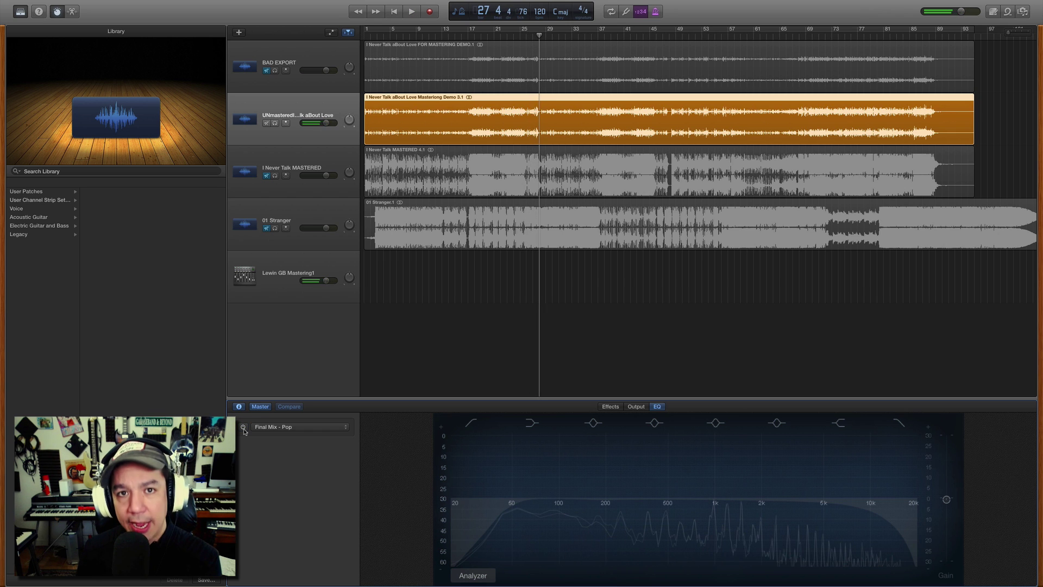
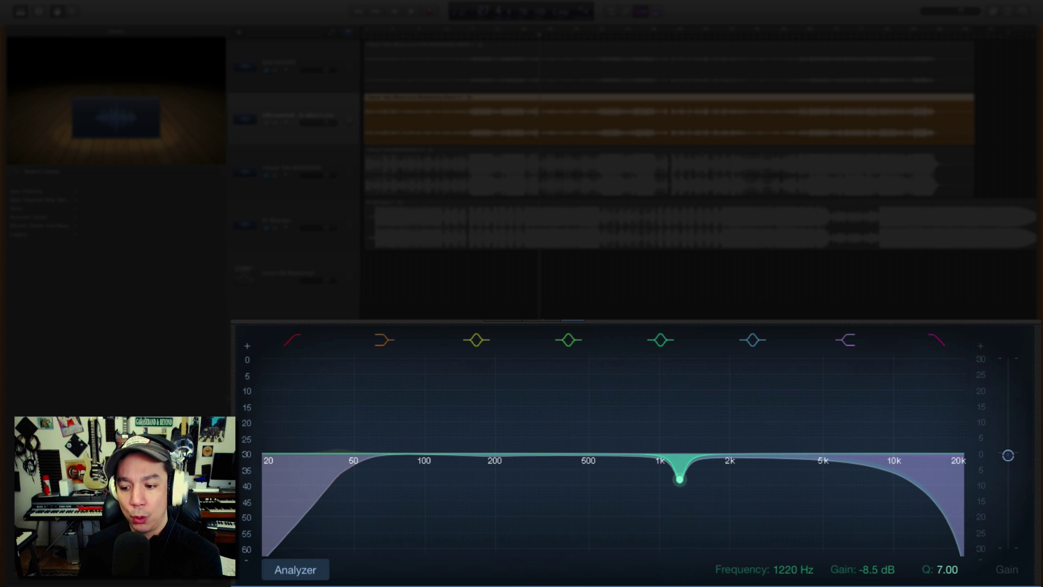
Widen the 1220 Hz EQ band to a Q of 0.75, and narrow it to a Q of 20
scroll(680, 479, down, 10)
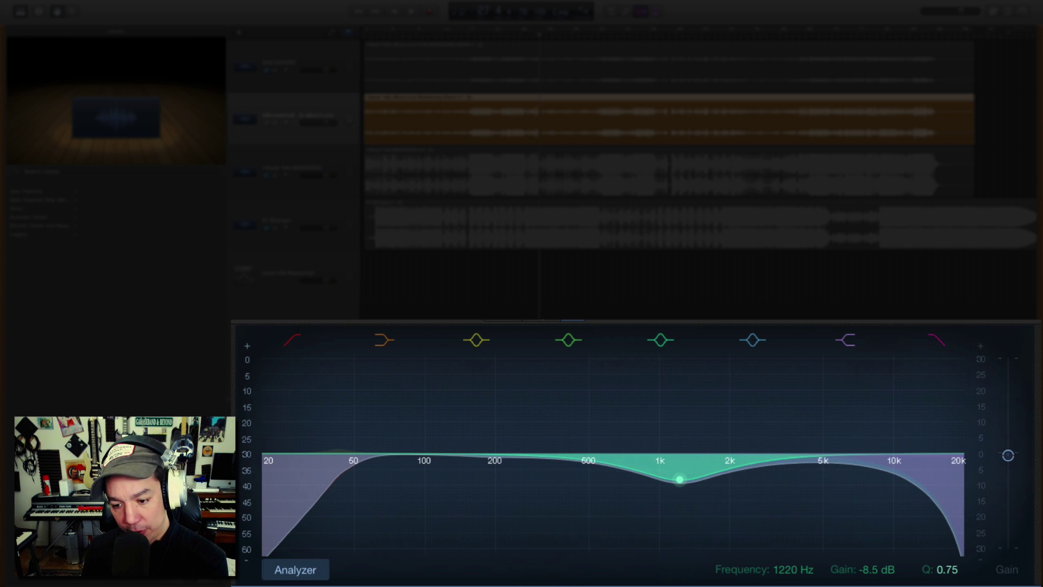
scroll(679, 479, up, 4)
scroll(680, 480, up, 15)
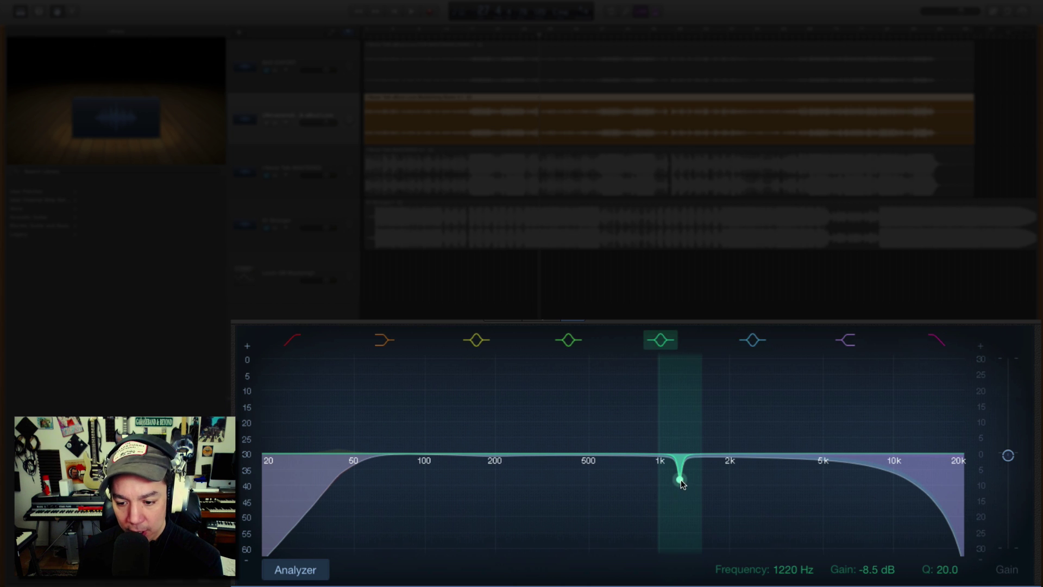
Move the narrow EQ band to 1440 Hz, trying a +12 dB boost and a -5 dB cut before flattening it
drag(679, 480, 701, 397)
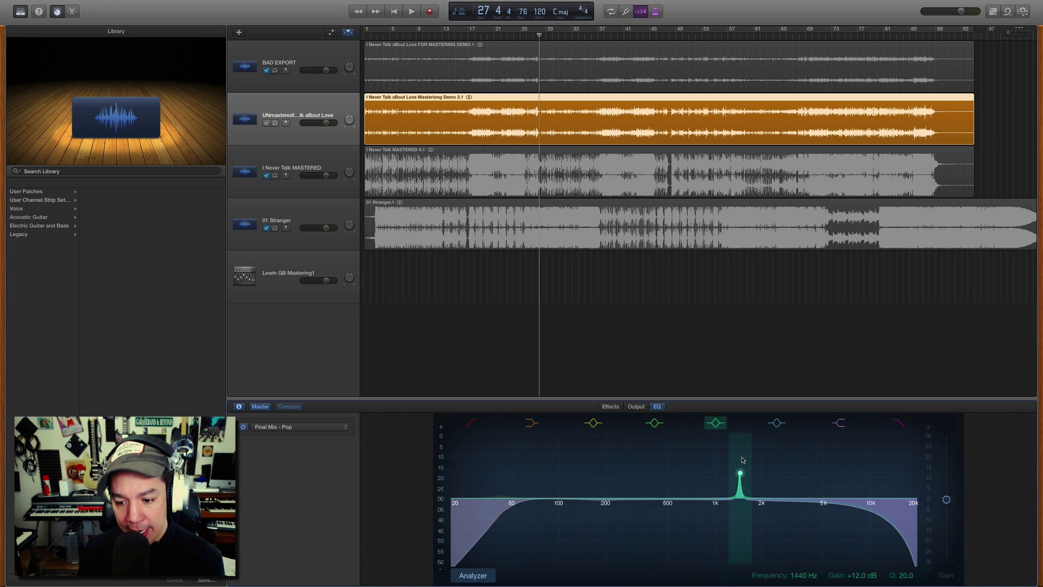
drag(698, 418, 701, 469)
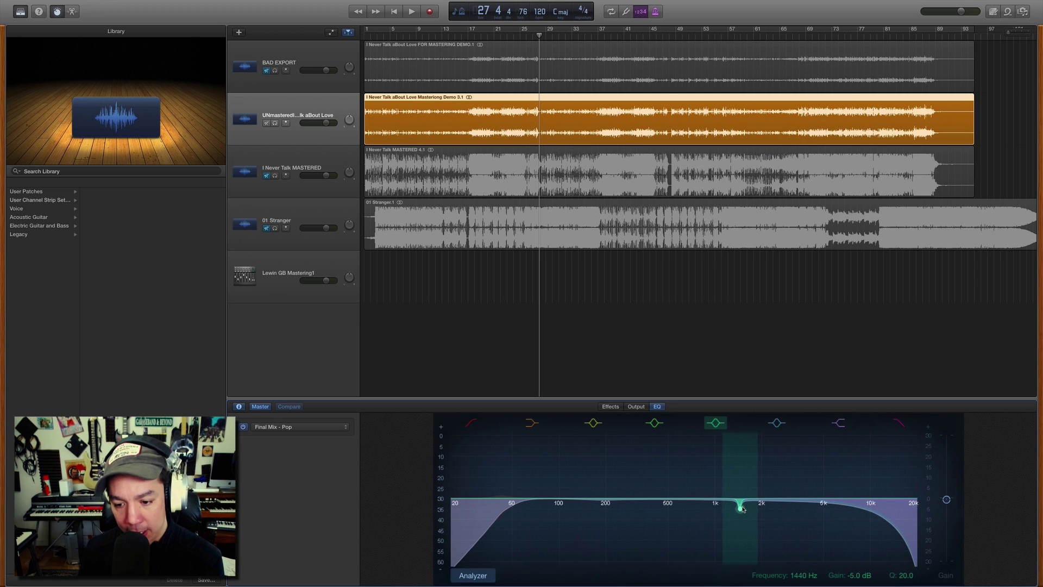
drag(743, 509, 741, 501)
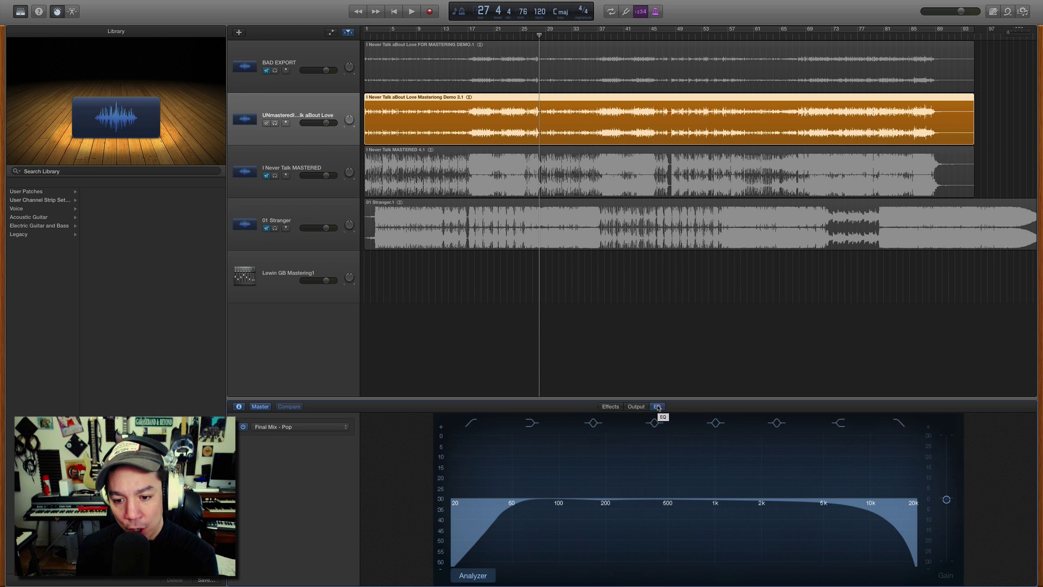
Return to the master output plug-ins, enable the Compressor and open its settings
click(636, 407)
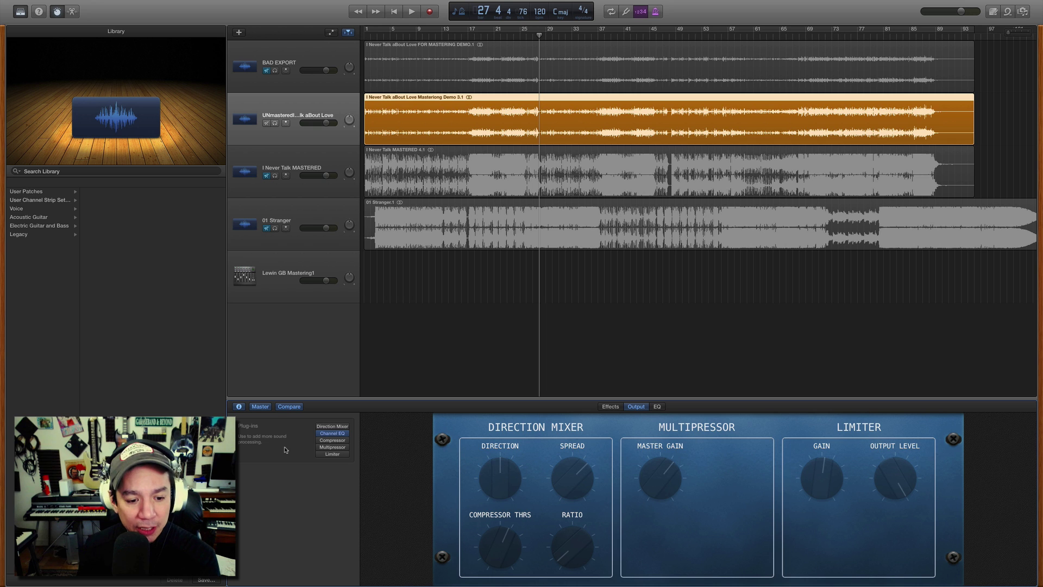
mouse_move(319, 440)
click(261, 437)
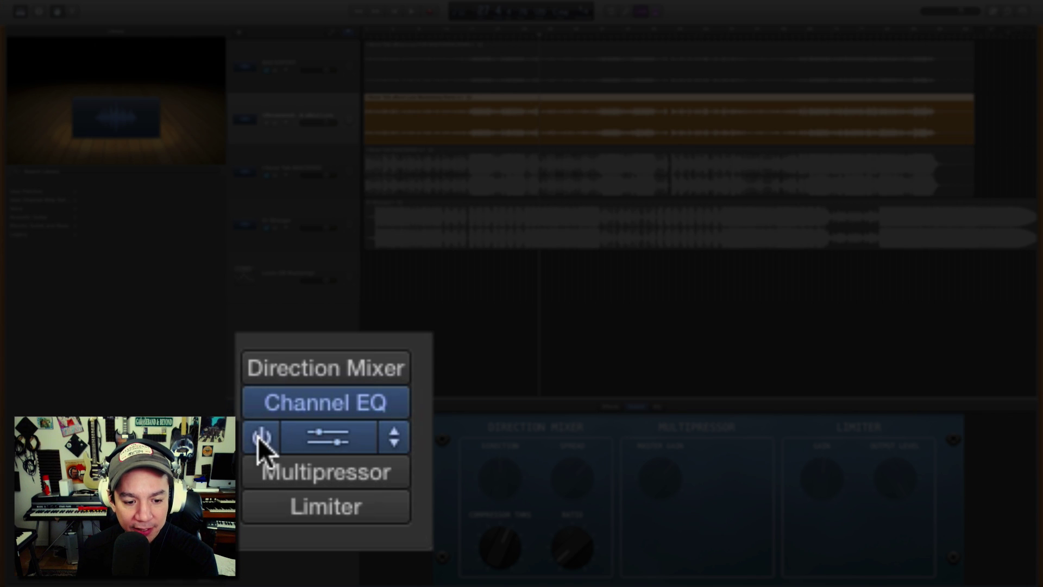
click(313, 438)
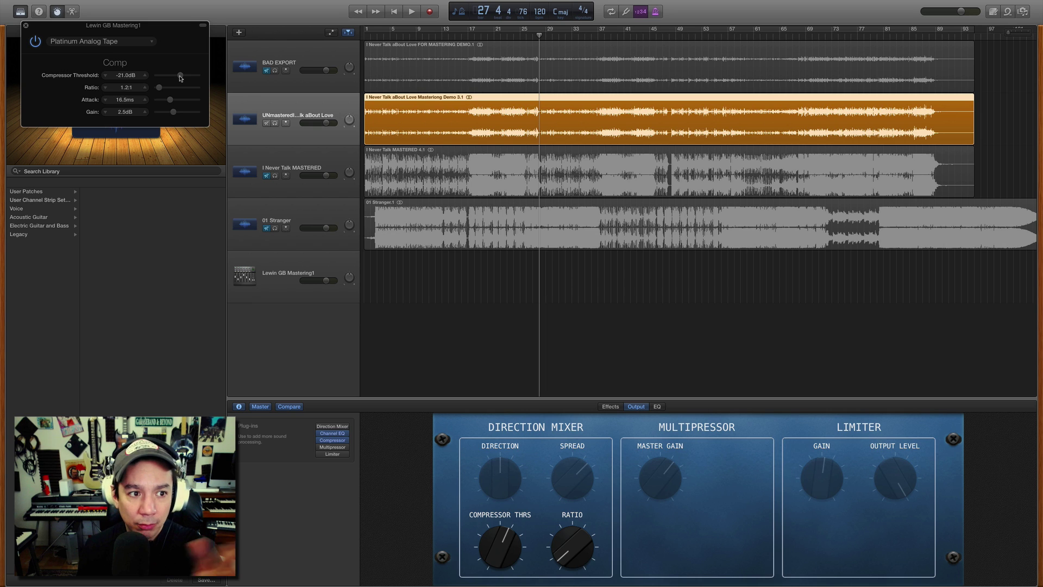
Raise the Compressor Threshold to -4.5 dB while auditioning the unmastered song
mouse_move(180, 78)
mouse_down()
mouse_move(160, 78)
mouse_move(192, 78)
mouse_up()
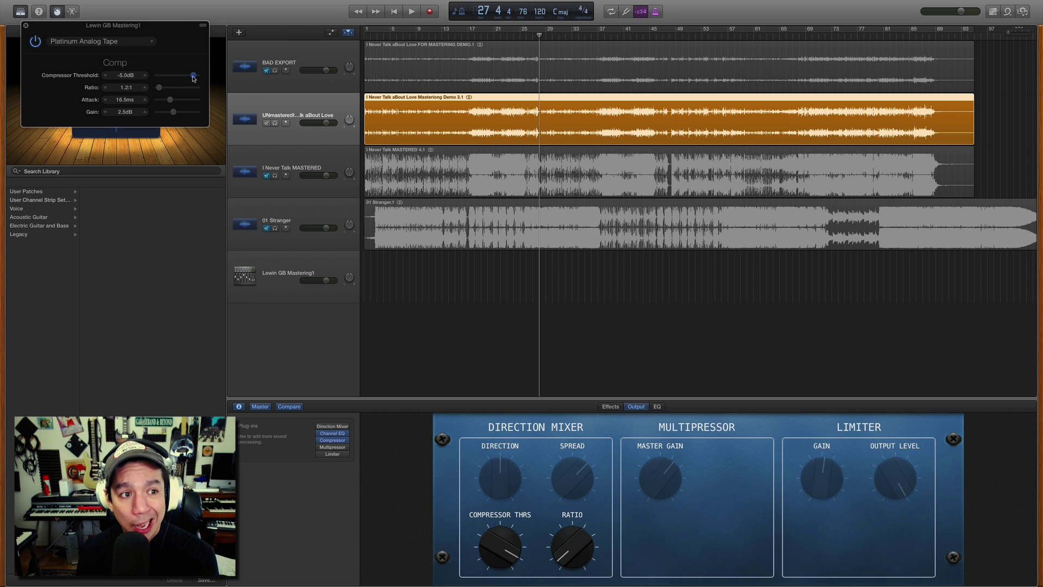
click(492, 37)
key(space)
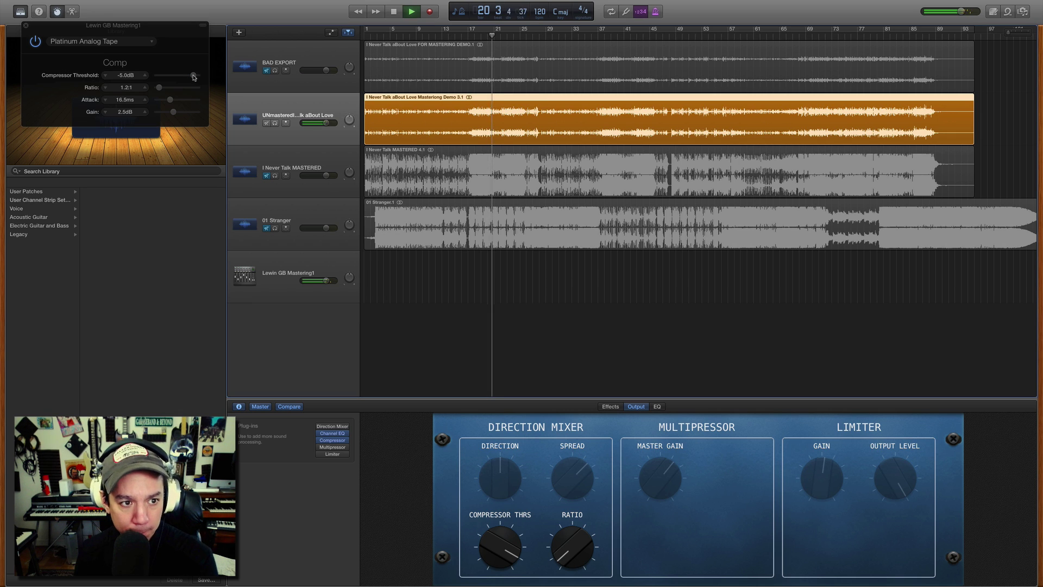
mouse_move(194, 77)
mouse_down()
mouse_move(145, 78)
mouse_move(193, 81)
mouse_up()
key(space)
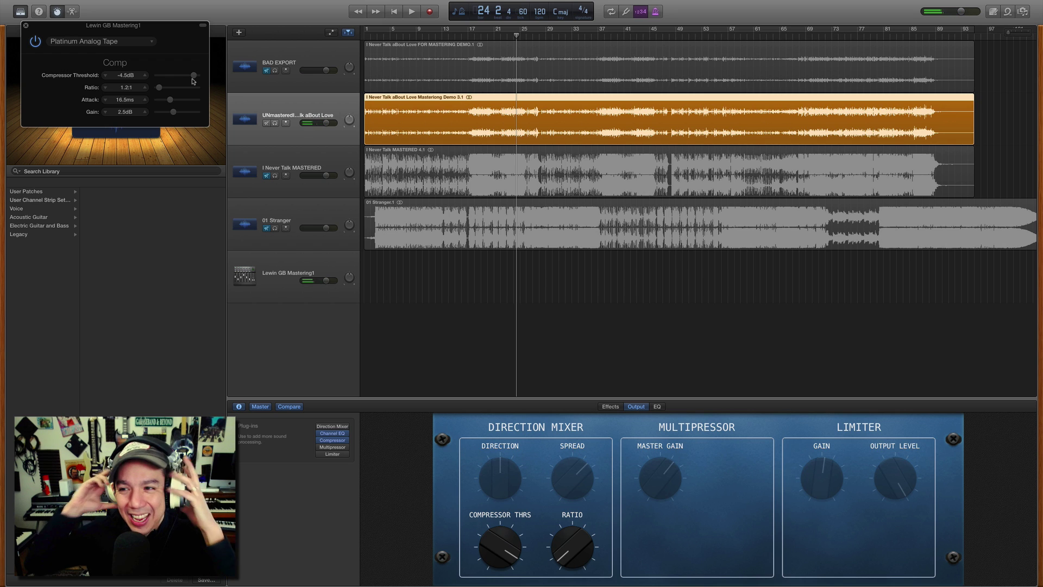
Lower the Compressor Threshold to -21.0 dB and close the Compressor settings
click(192, 78)
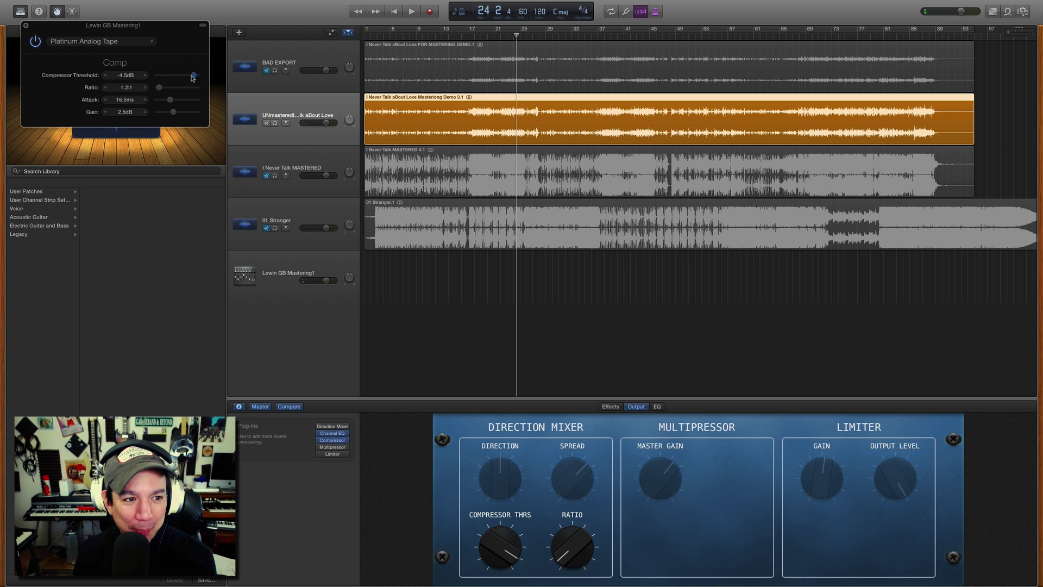
drag(193, 77, 182, 80)
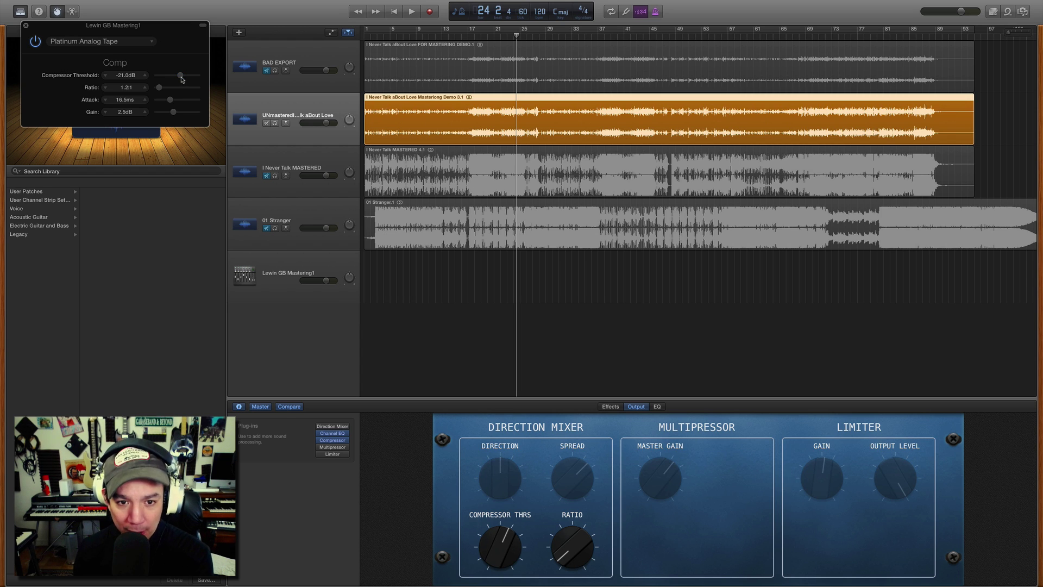
click(26, 25)
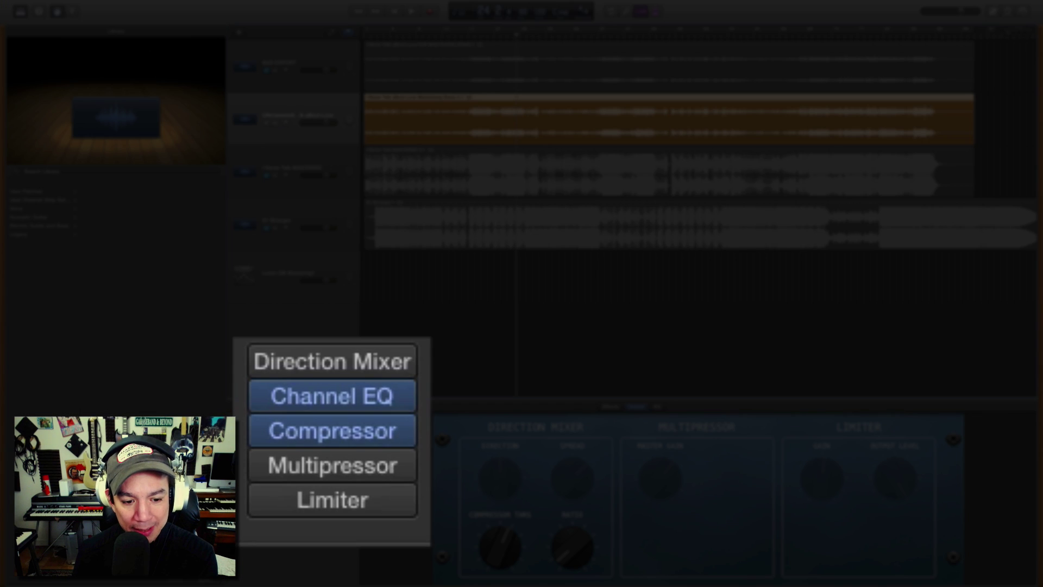
Enable the Multipressor, open its settings to look through the presets, and close them keeping Fast Attack 4-Band
mouse_move(318, 447)
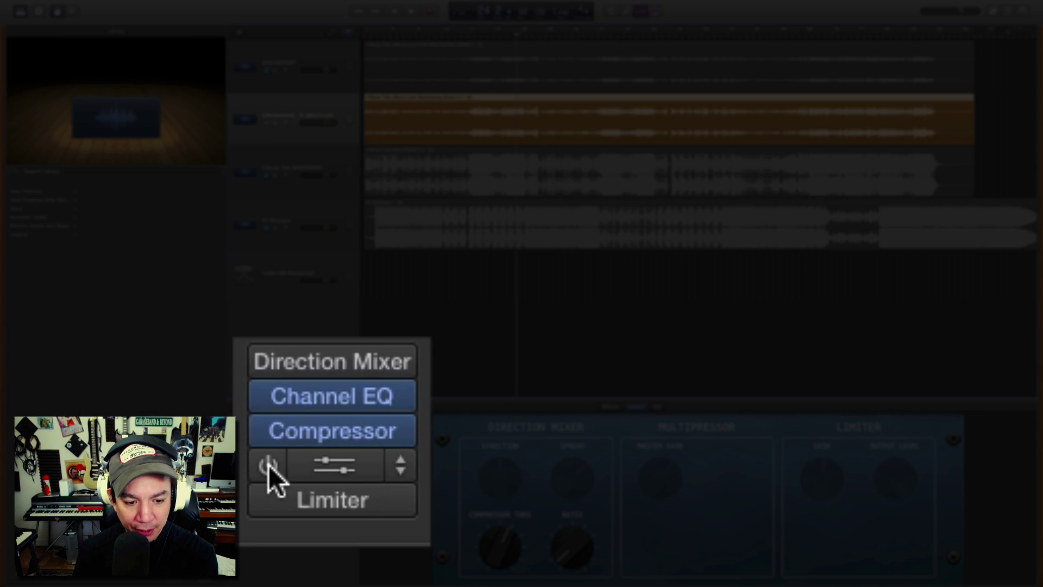
click(269, 465)
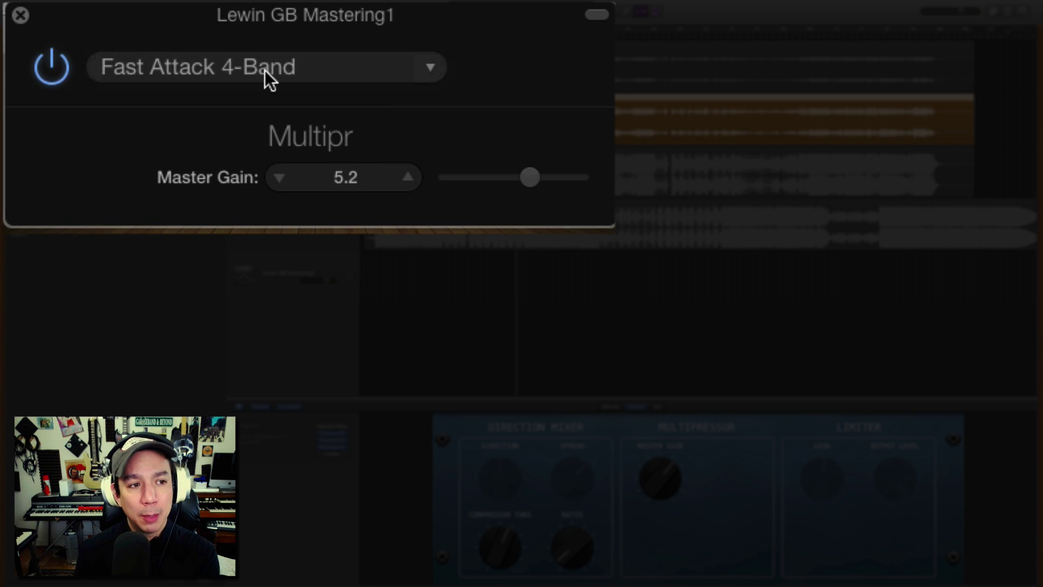
click(265, 70)
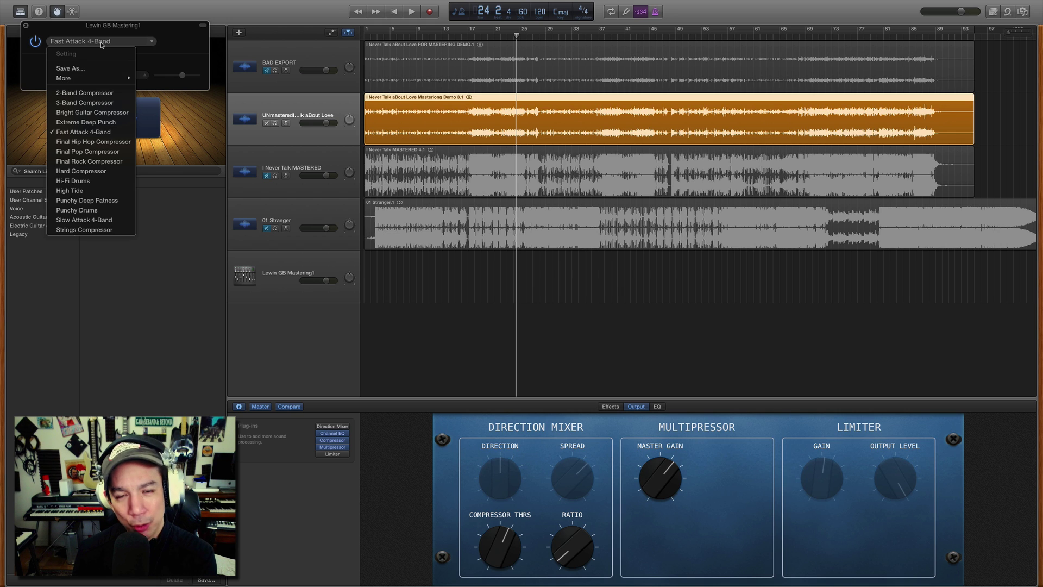
click(177, 30)
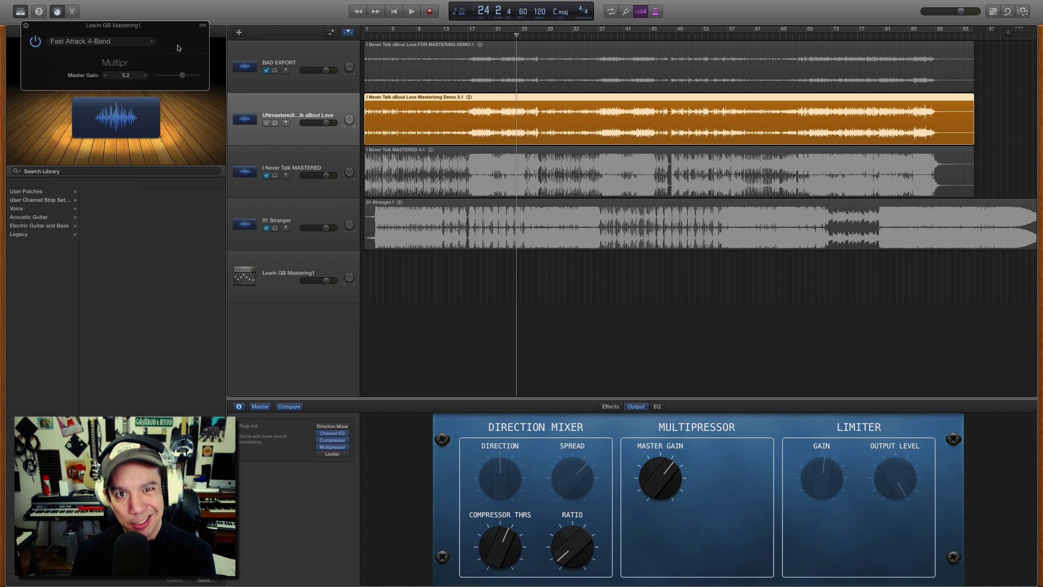
click(26, 27)
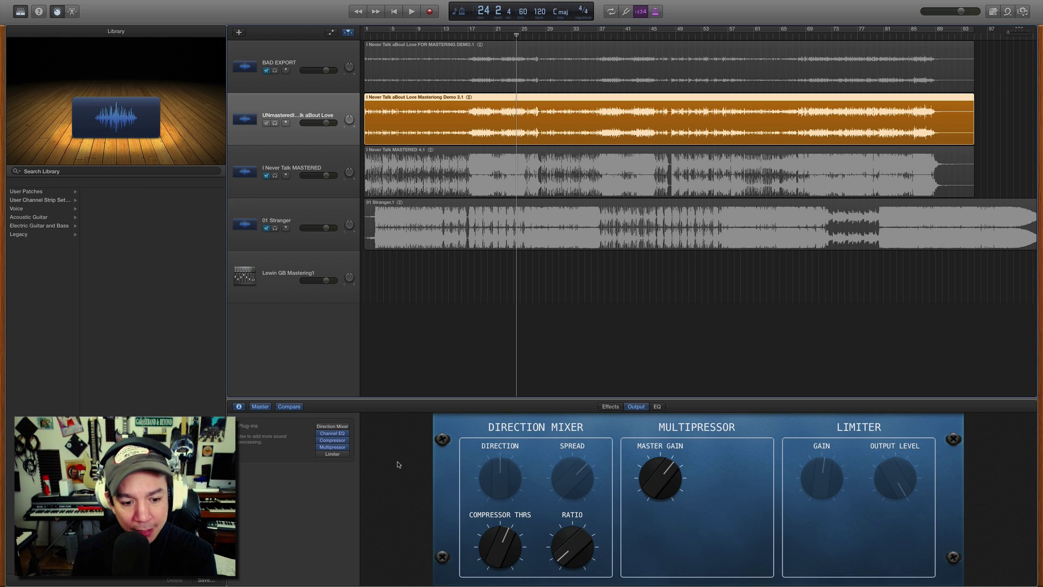
Enable the Limiter, open its settings, and play the unmastered song from about bar 17 through the active plug-ins
click(319, 455)
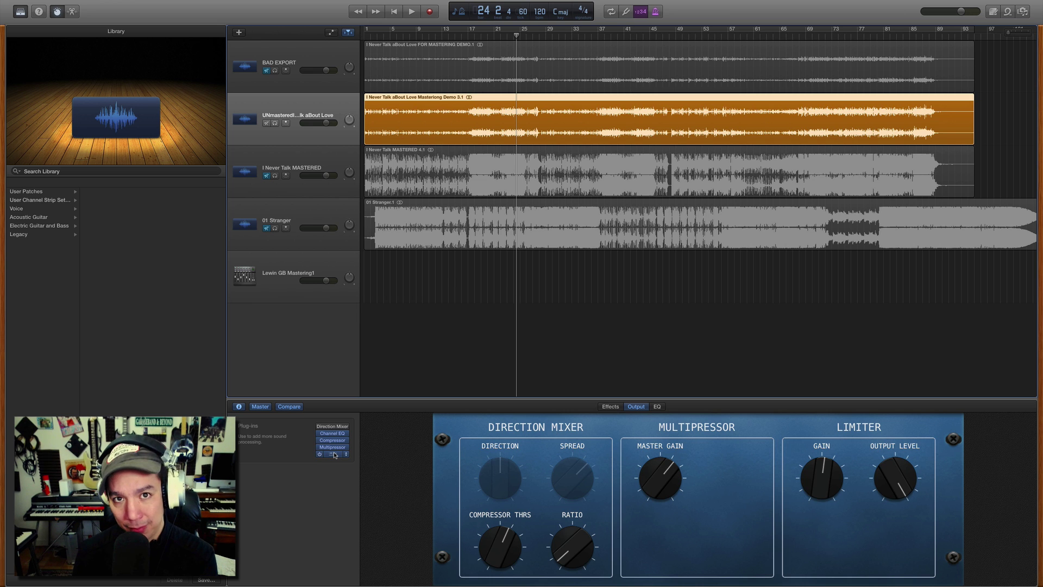
click(333, 454)
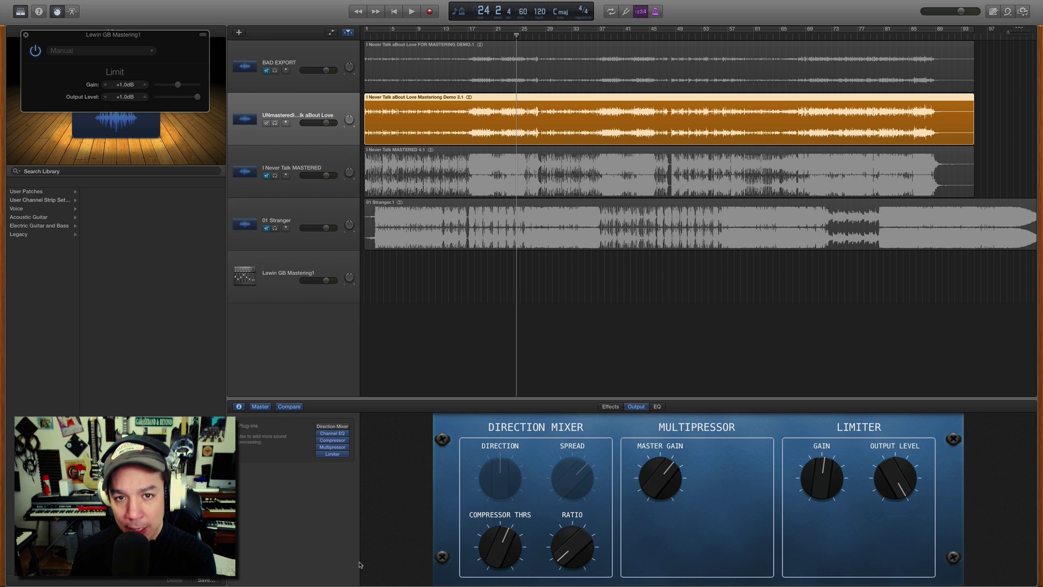
click(471, 35)
key(space)
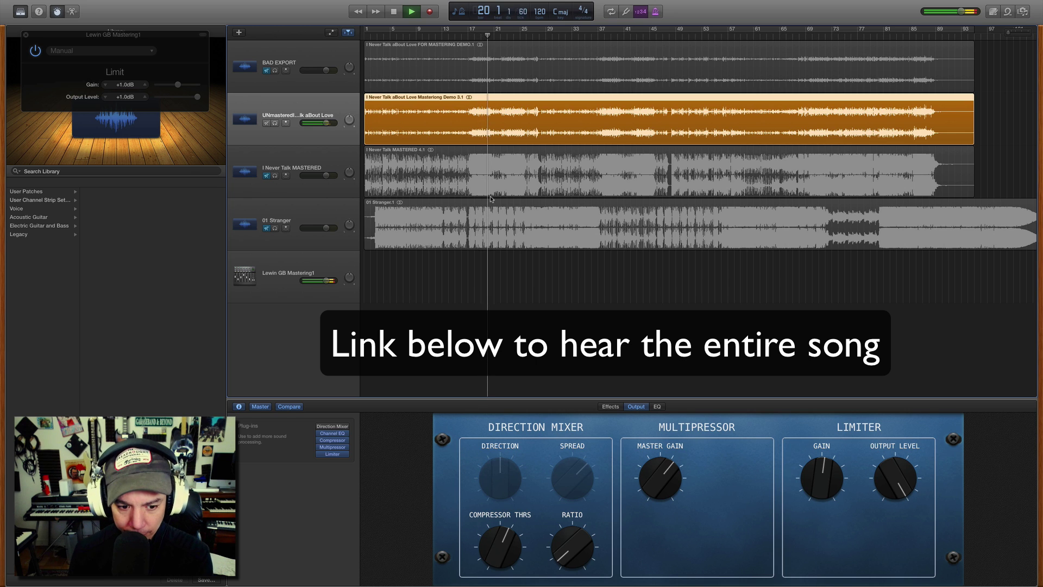
key(space)
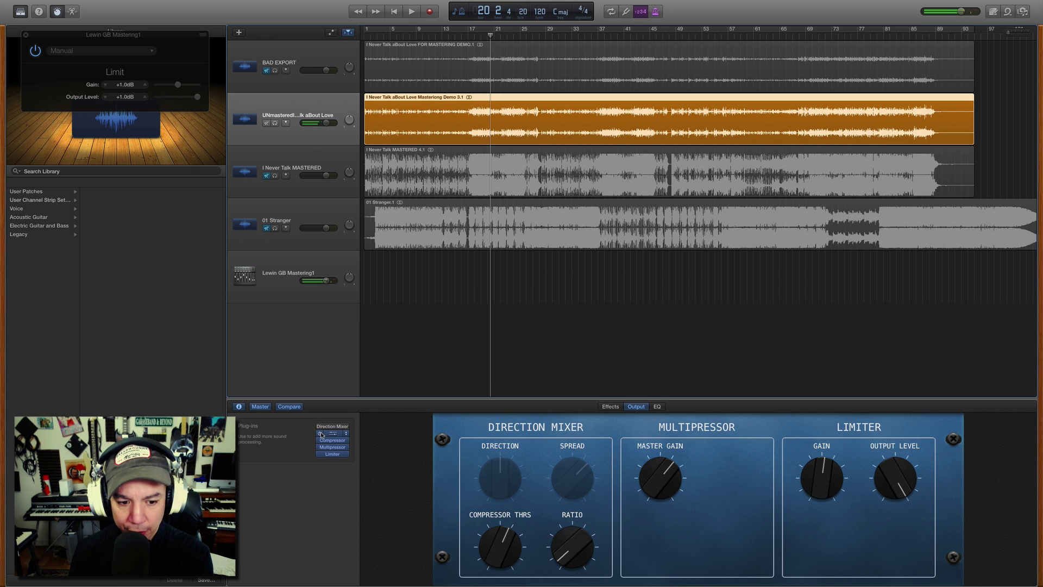
Compare the passage from about bar 17 with all master plug-ins bypassed and with them re-enabled, and close the Limiter settings
click(320, 426)
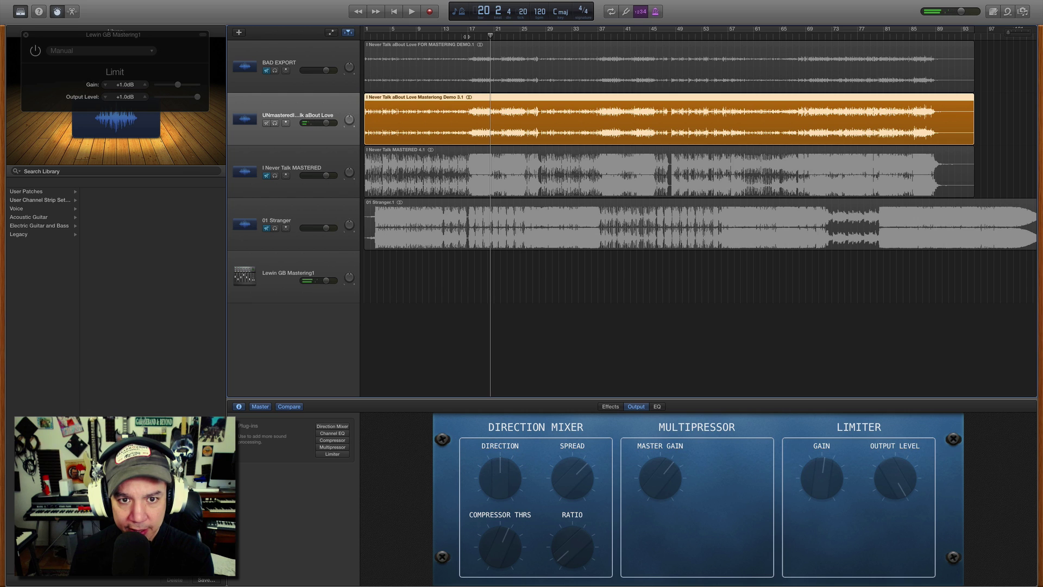
click(467, 33)
key(space)
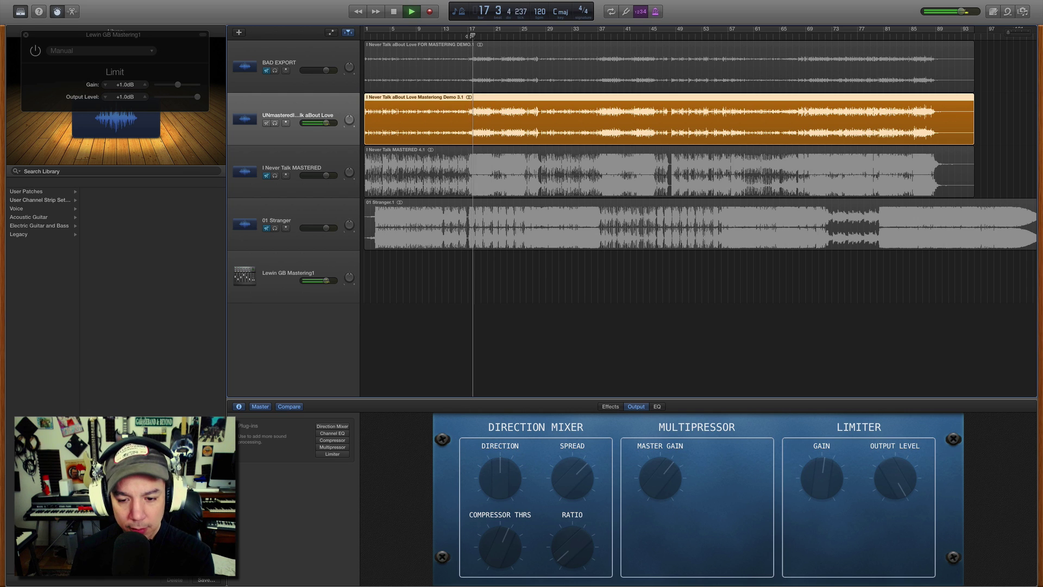
mouse_move(319, 435)
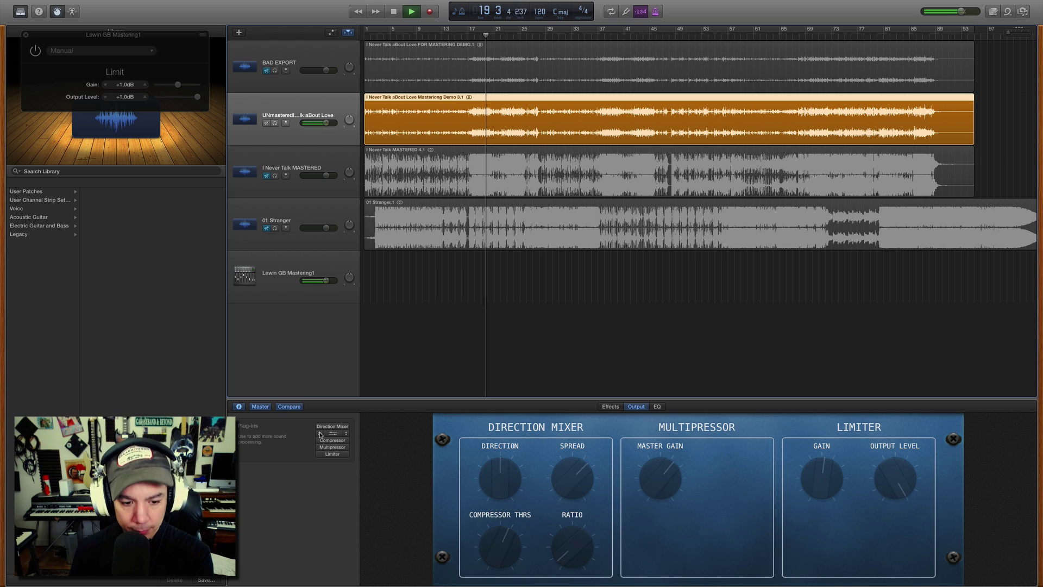
key(space)
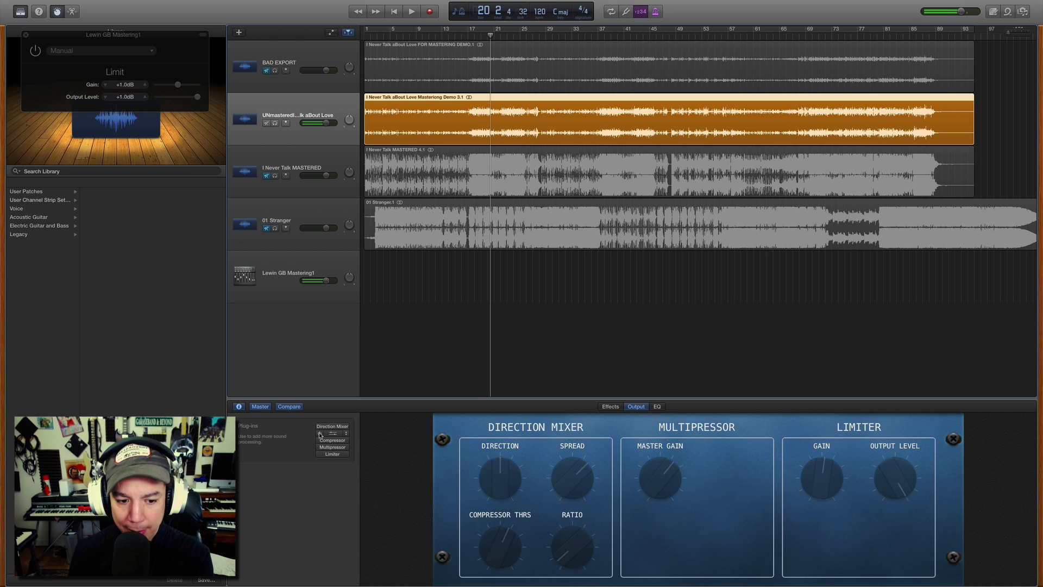
click(320, 435)
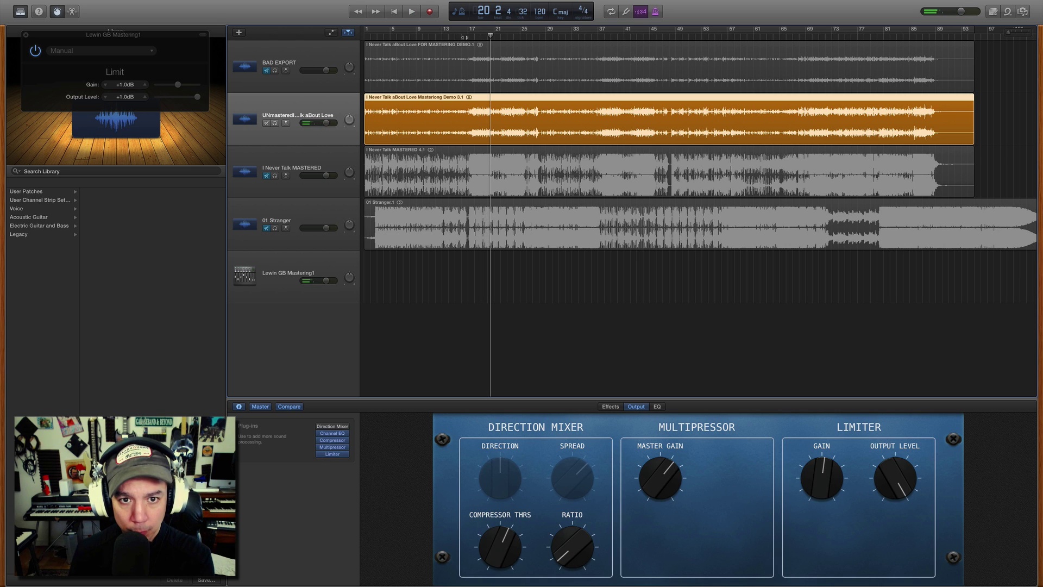
click(469, 36)
key(space)
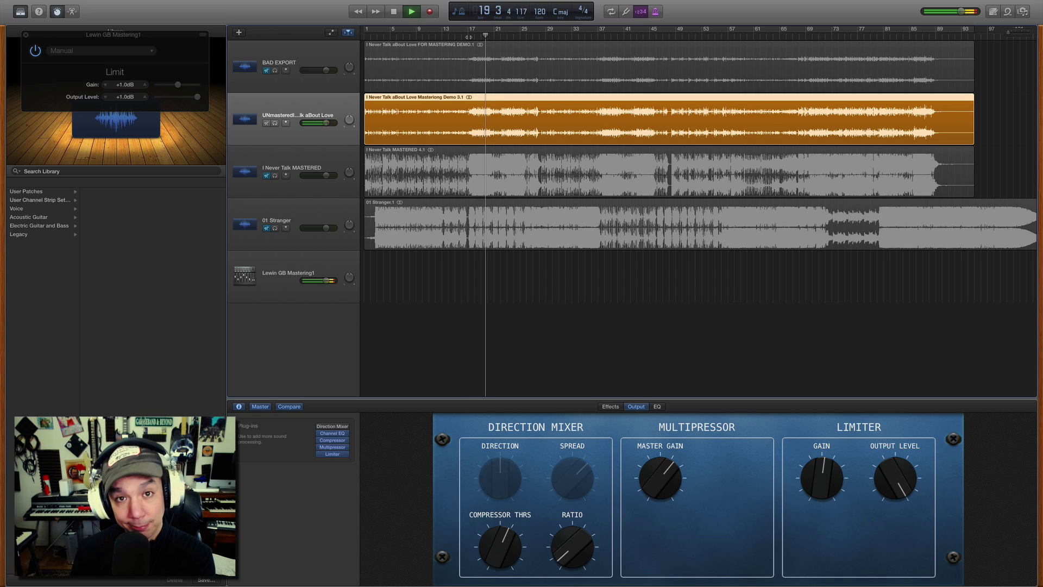
key(space)
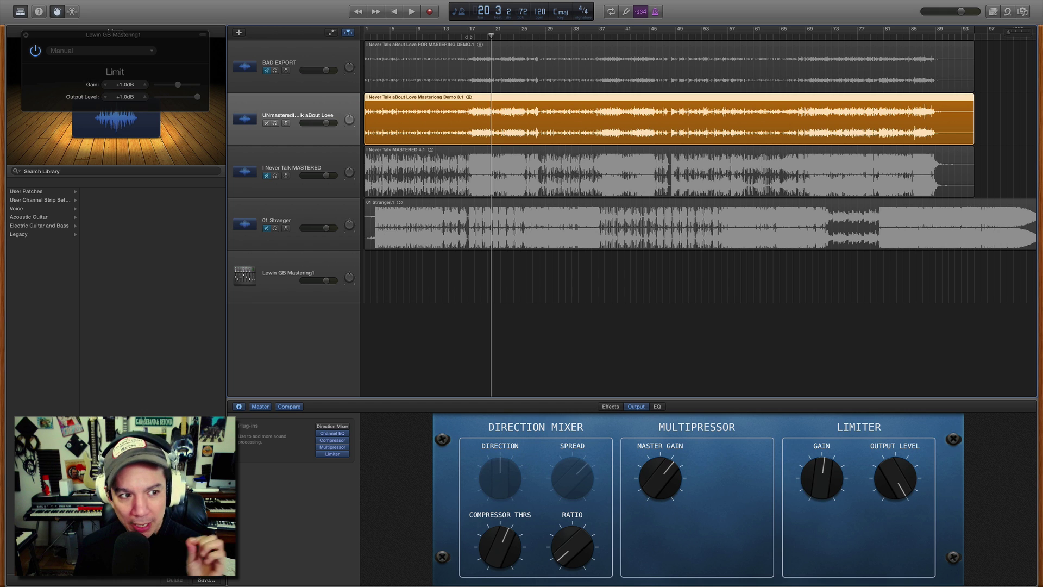
click(26, 36)
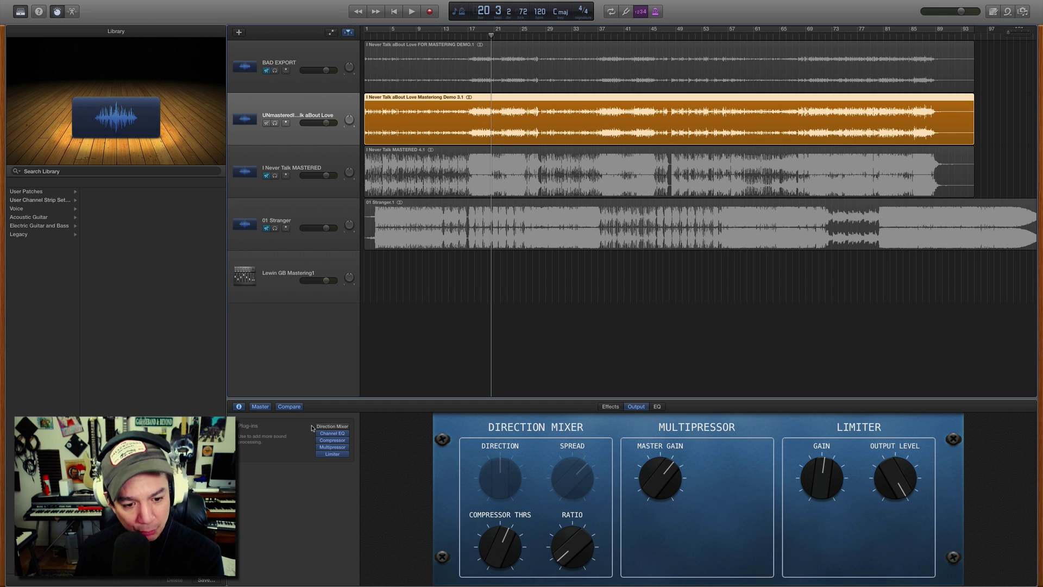
Play the song from bar 17 and enable the Direction Mixer, toggling it off and back on to compare before stopping playback
click(469, 36)
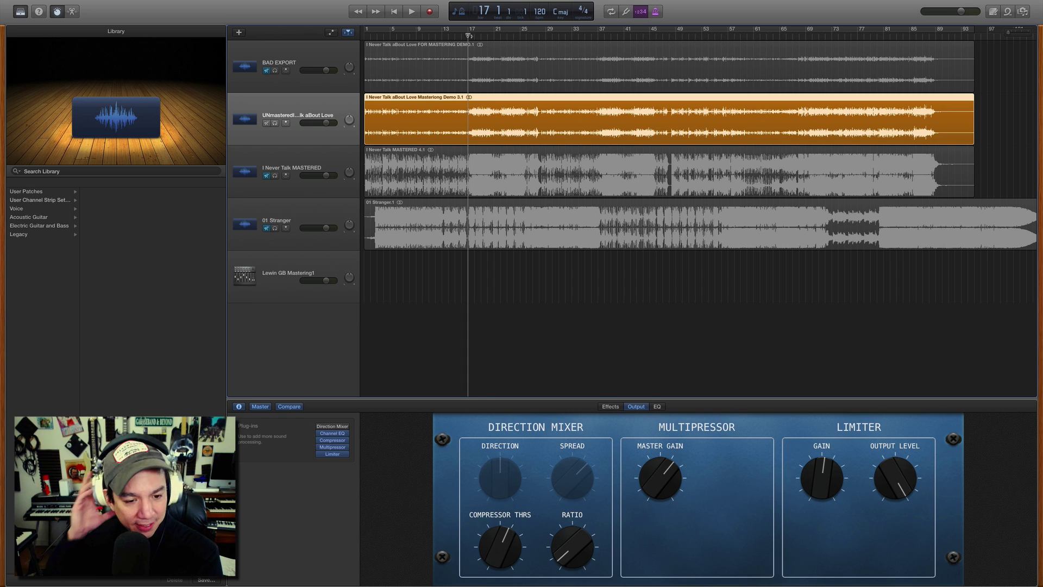
key(space)
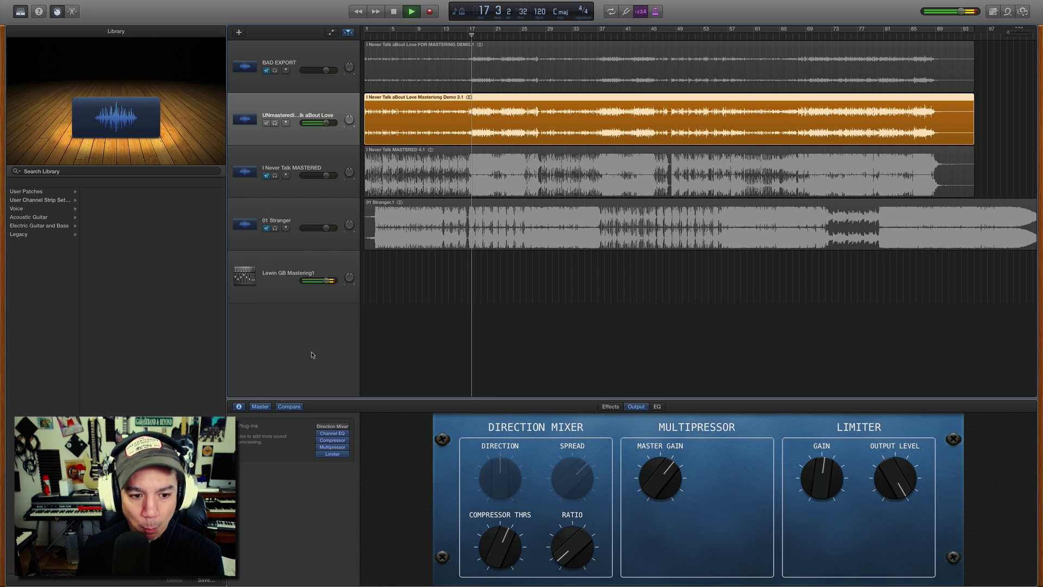
click(320, 427)
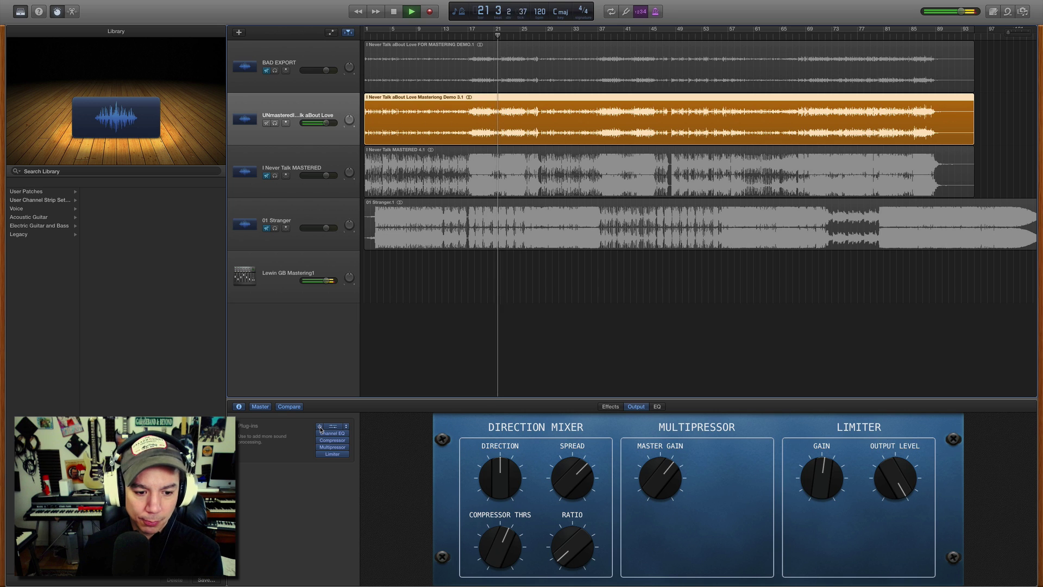
click(320, 427)
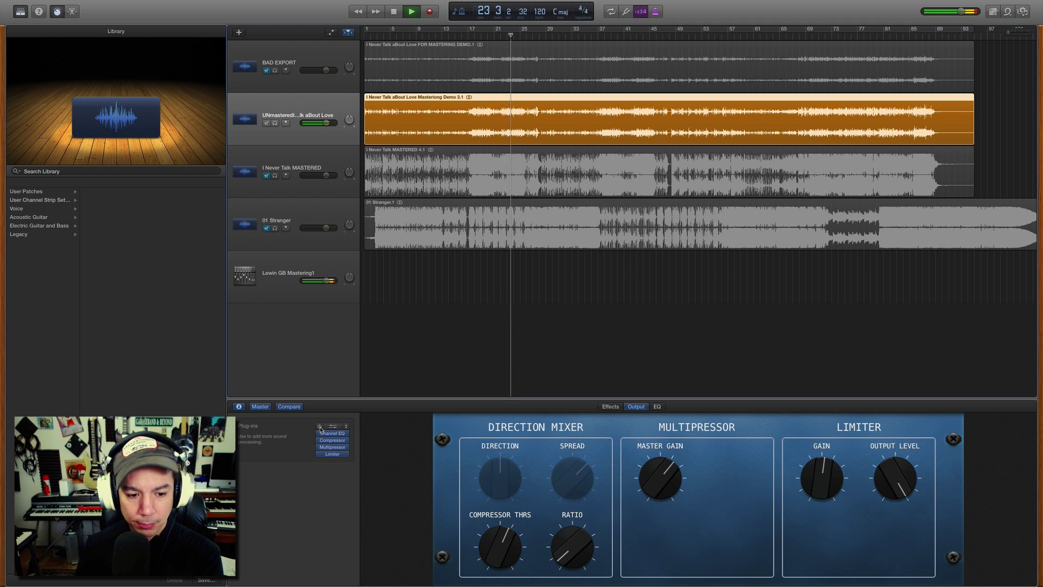
click(320, 427)
key(space)
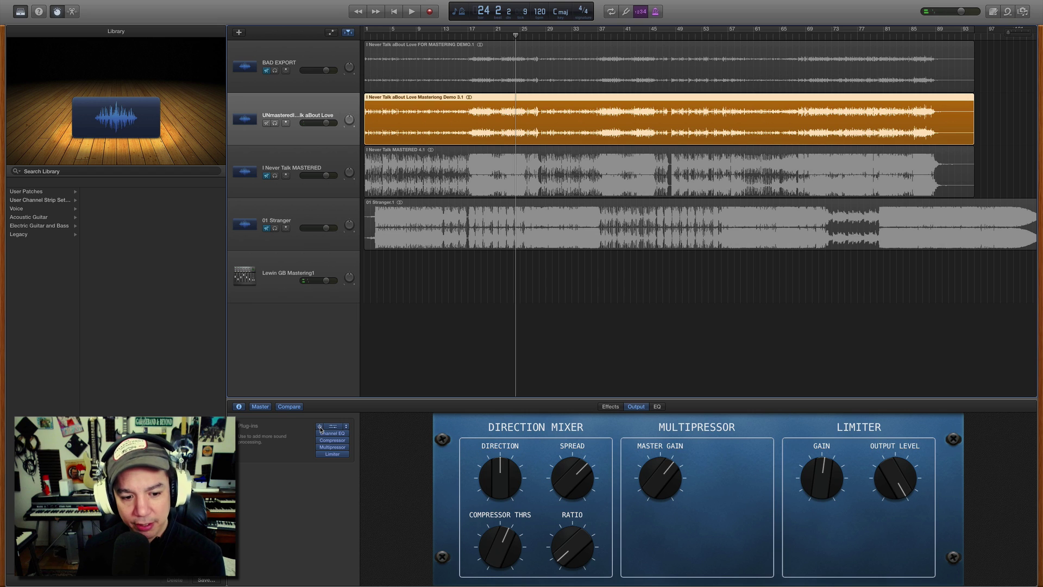
Compare the song from around bar 27 with the Direction Mixer on, off and on again, and stop playback
click(472, 37)
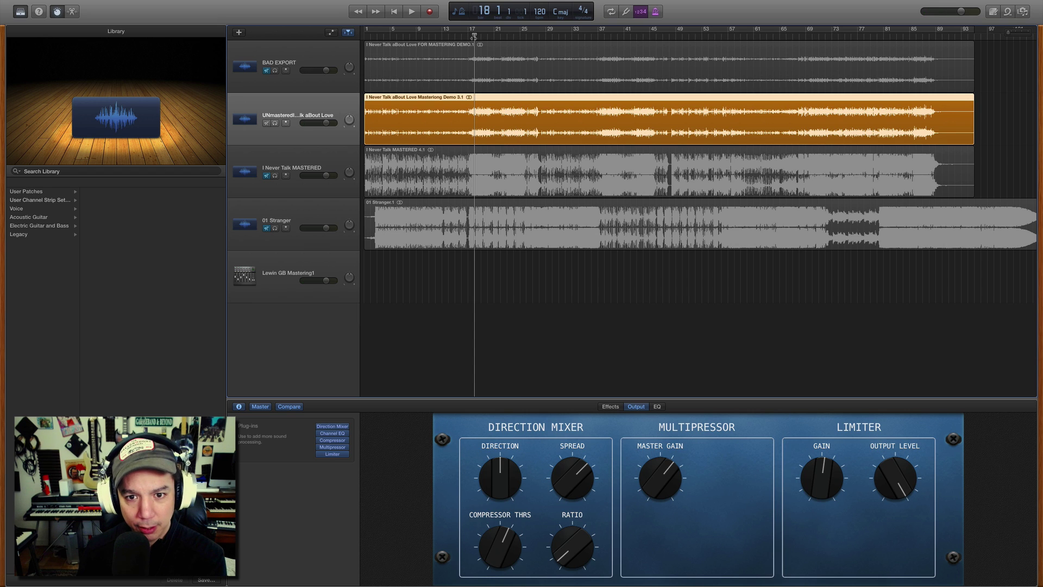
click(532, 36)
key(space)
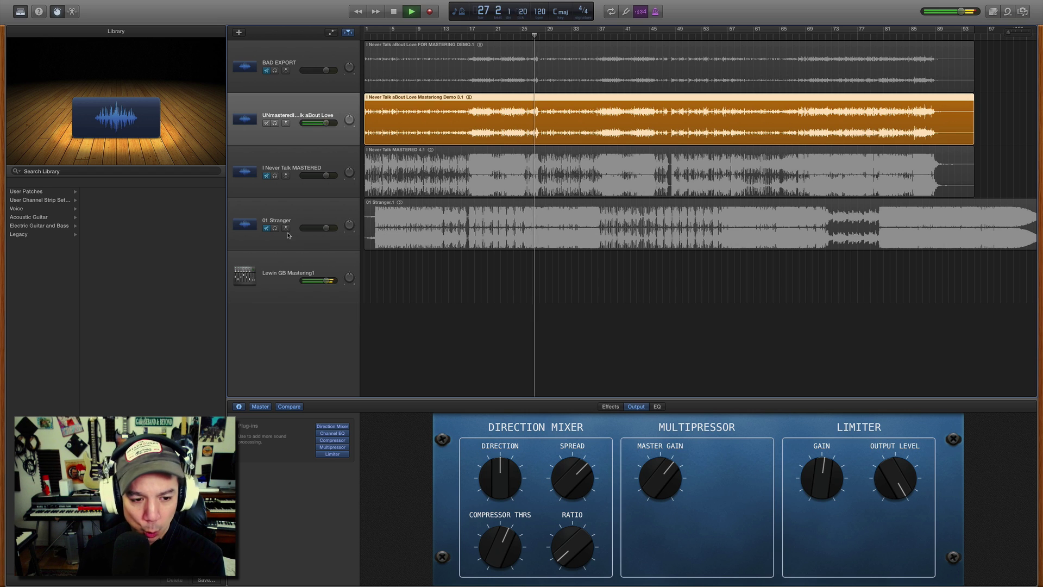
mouse_move(319, 427)
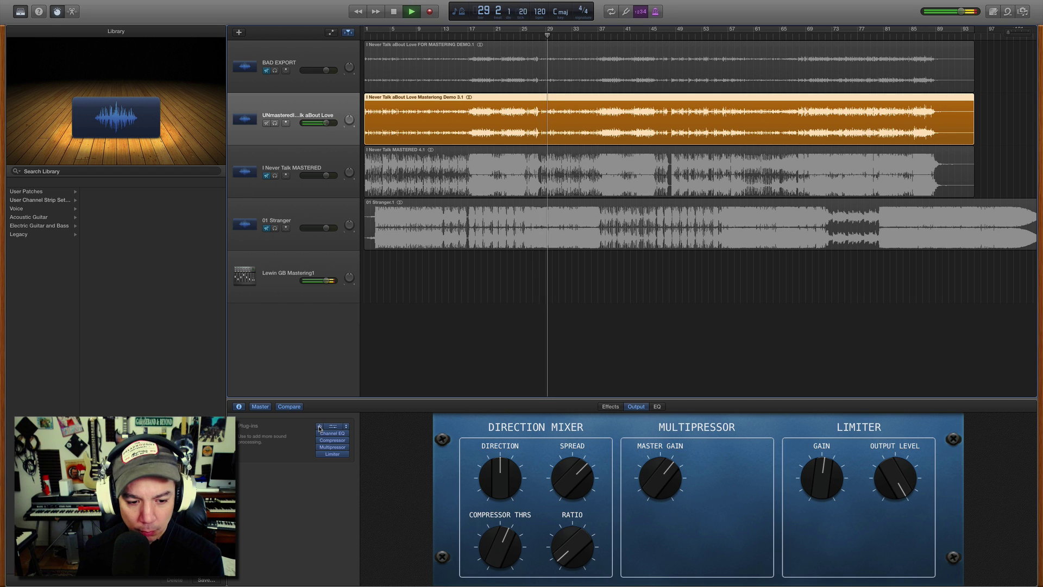
click(319, 427)
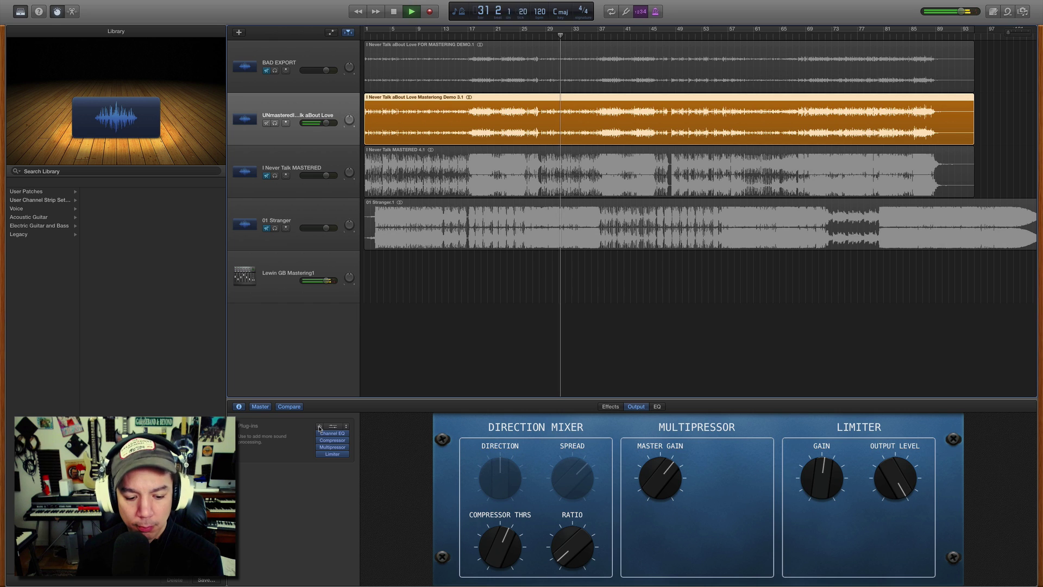
click(319, 428)
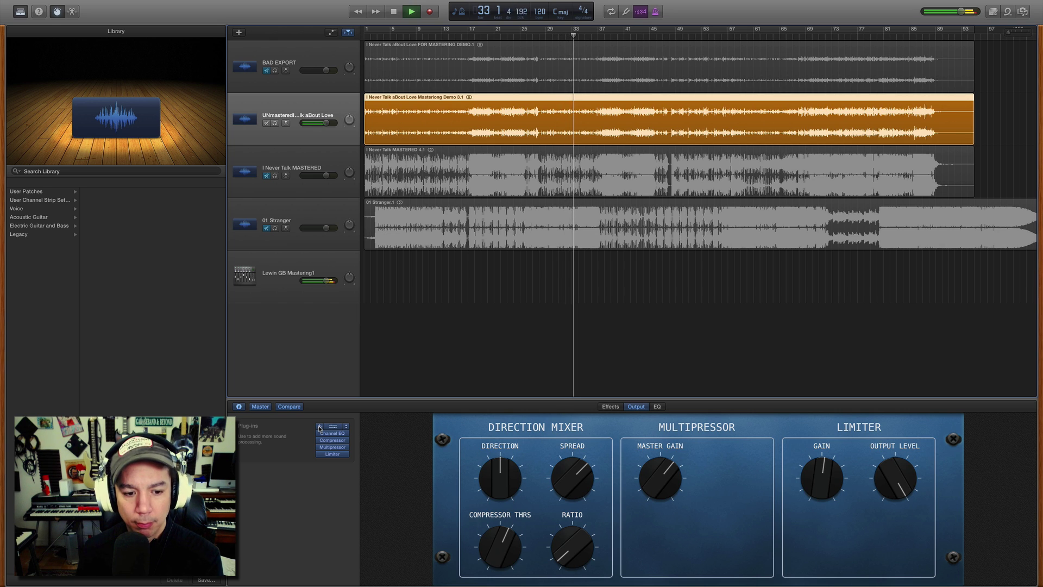
key(space)
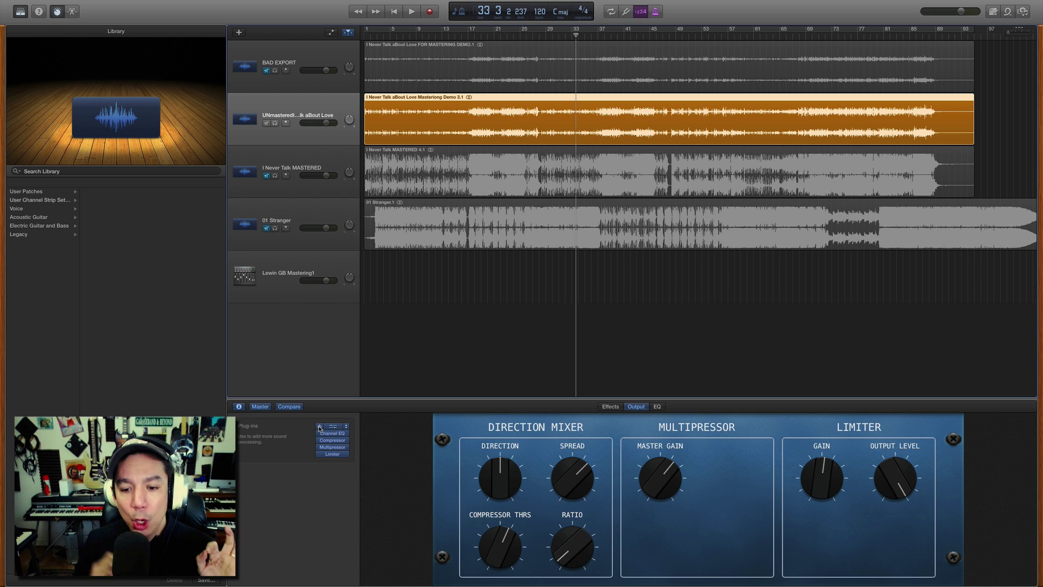
Review the master plug-in settings by opening the Direction Mixer, Compressor, Multipressor and Limiter, and return to the Compressor's values
click(330, 428)
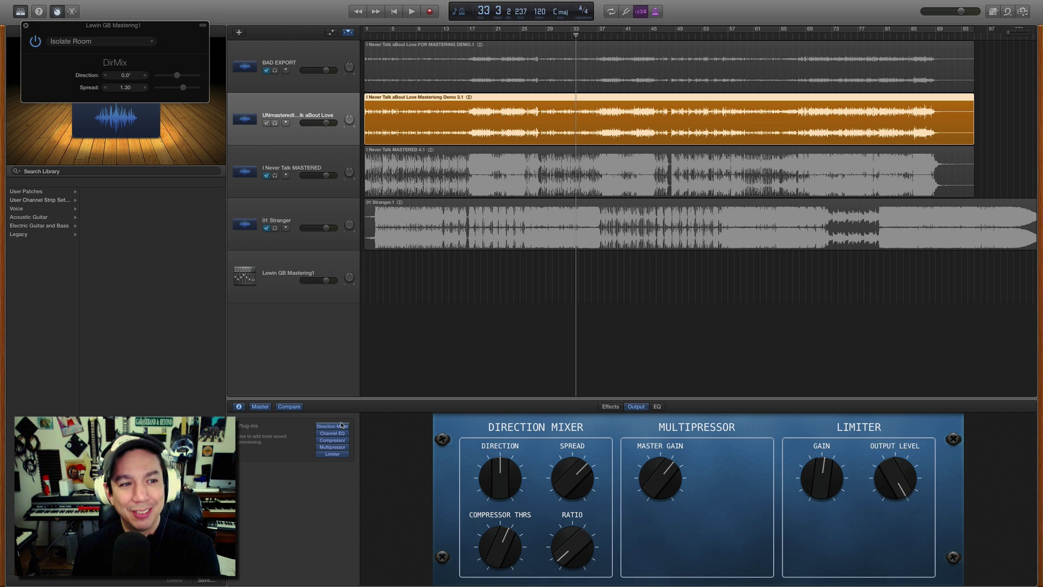
click(25, 26)
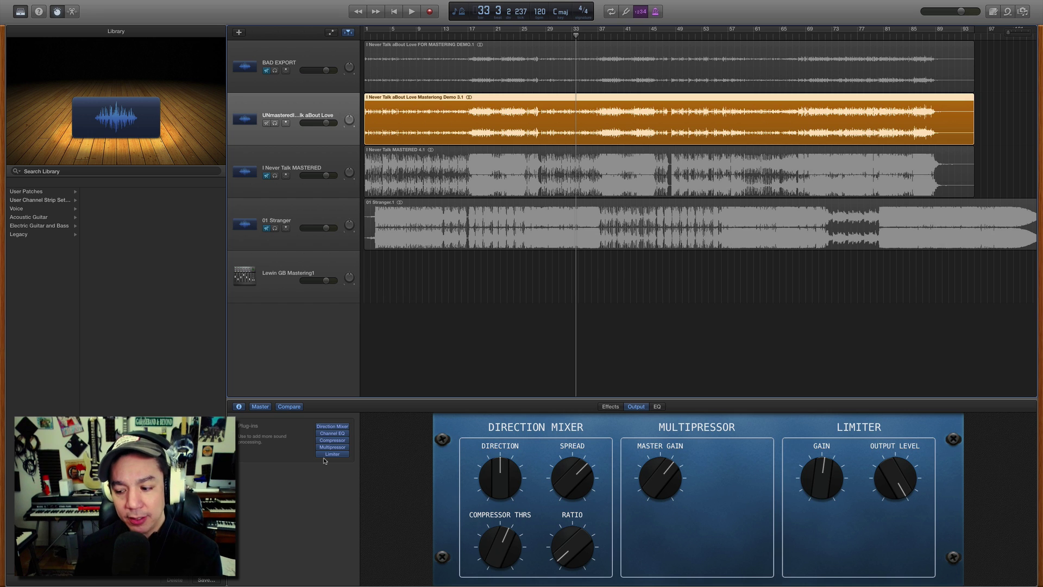
mouse_move(332, 435)
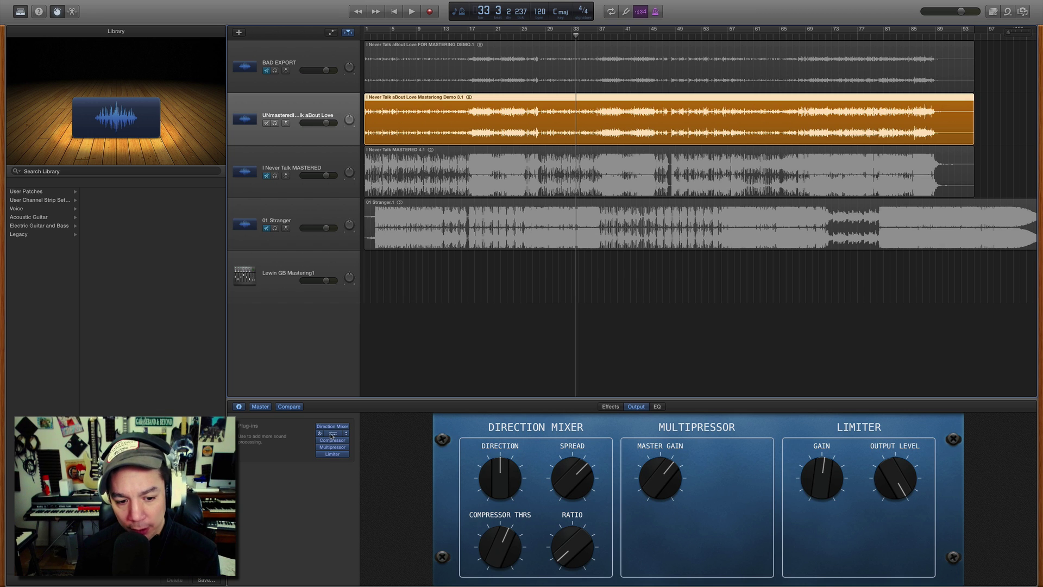
click(332, 440)
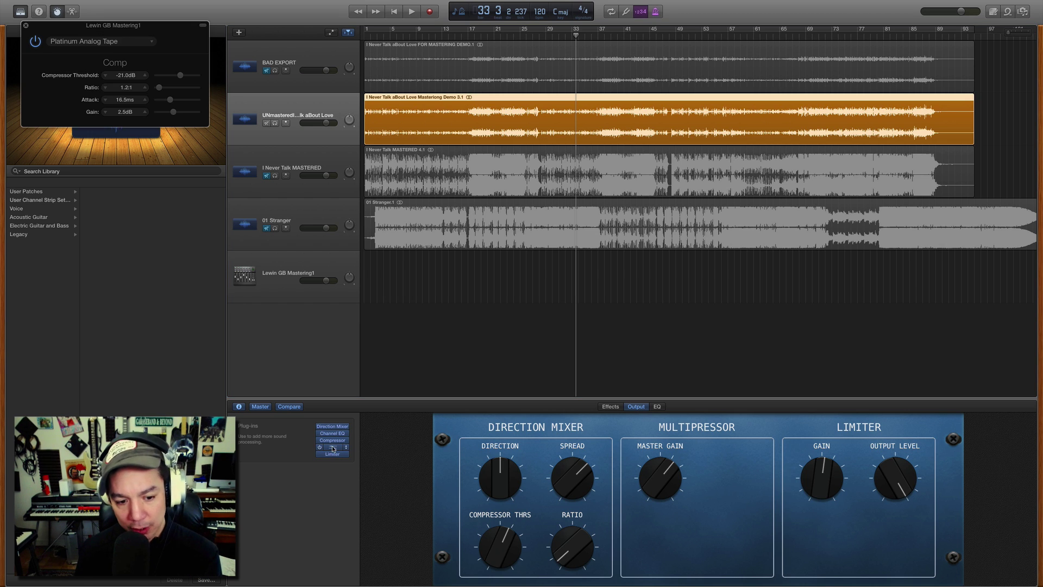
click(332, 447)
click(332, 454)
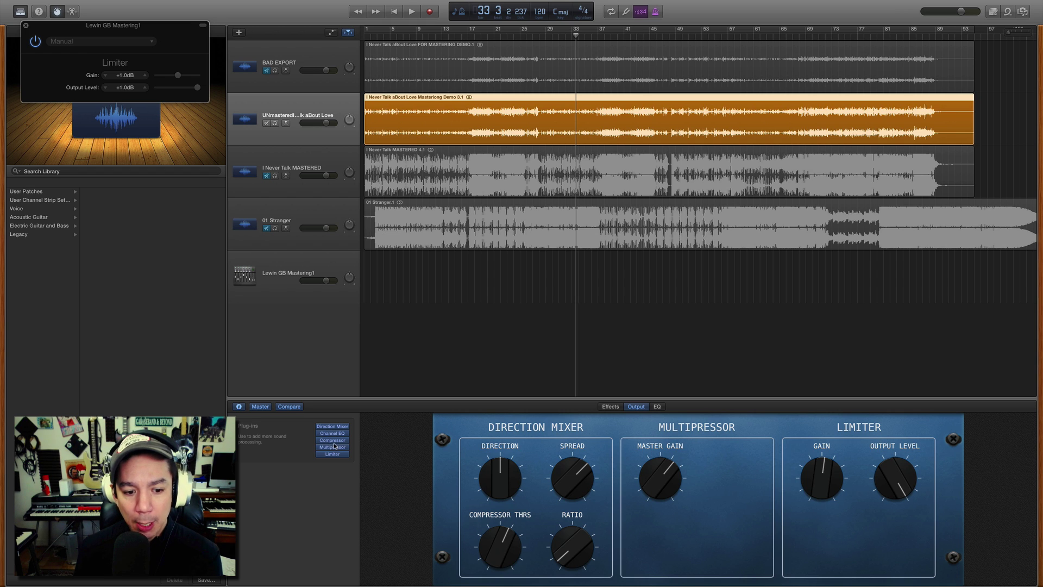
click(333, 442)
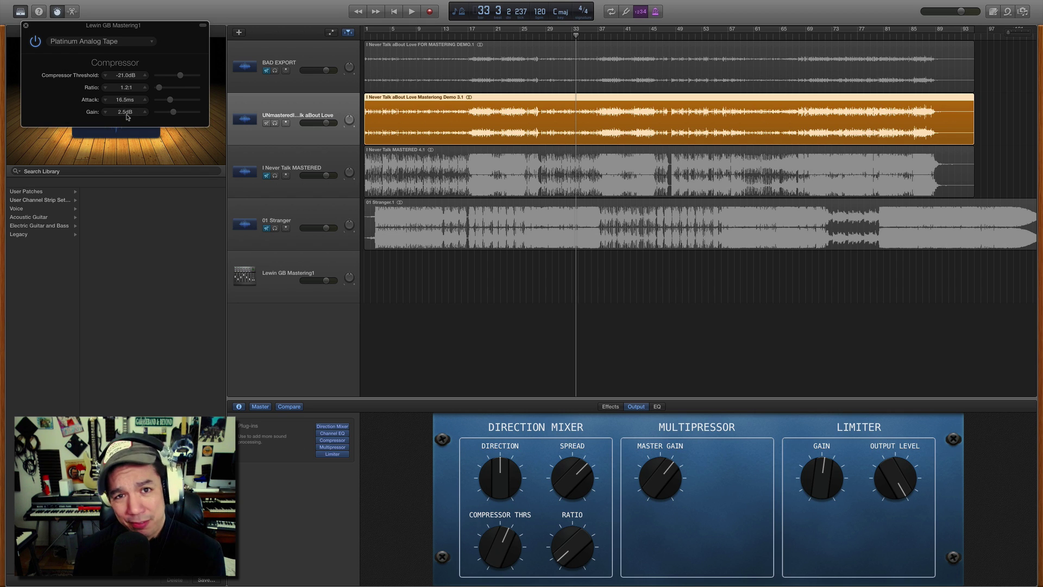
Open the Limiter settings and play the song from bar 33, comparing the output level with the Limiter off and on
click(334, 456)
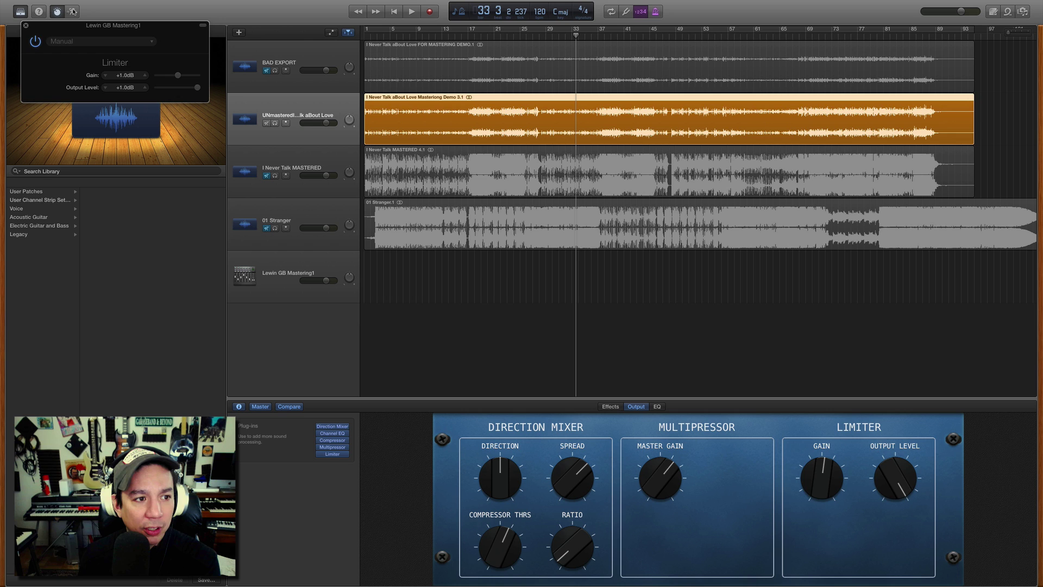
click(35, 42)
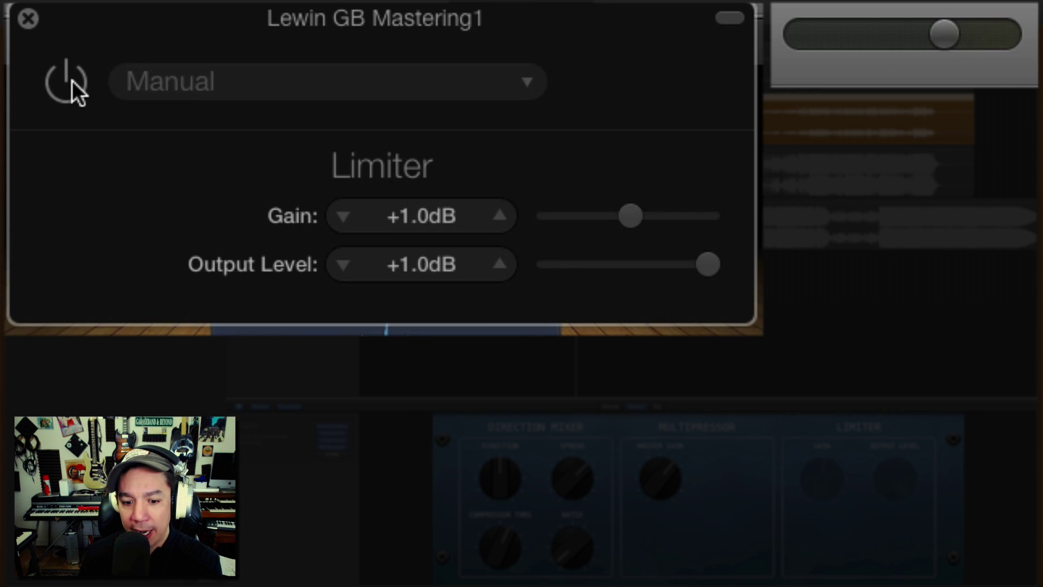
key(space)
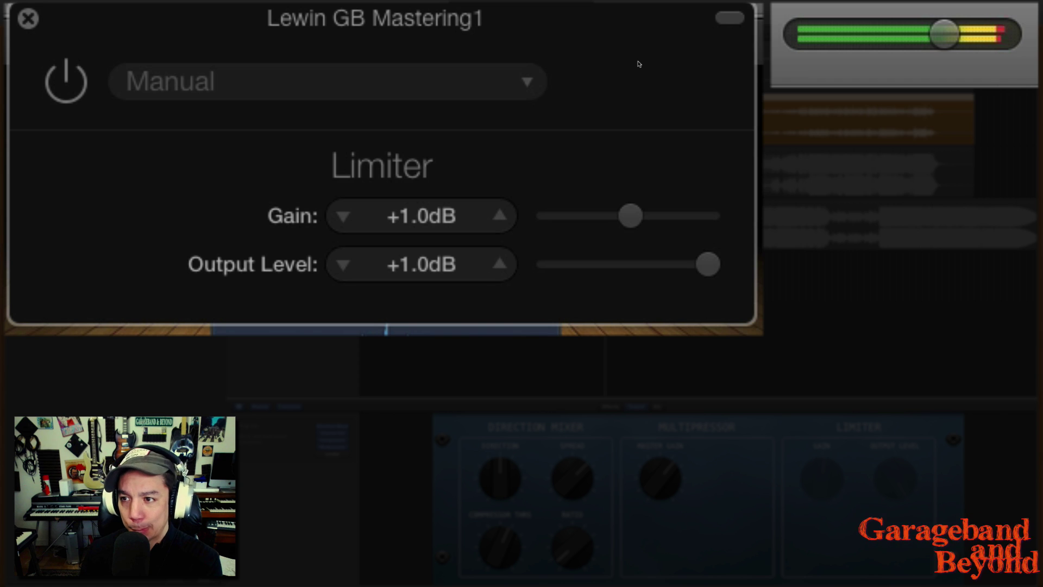
click(54, 84)
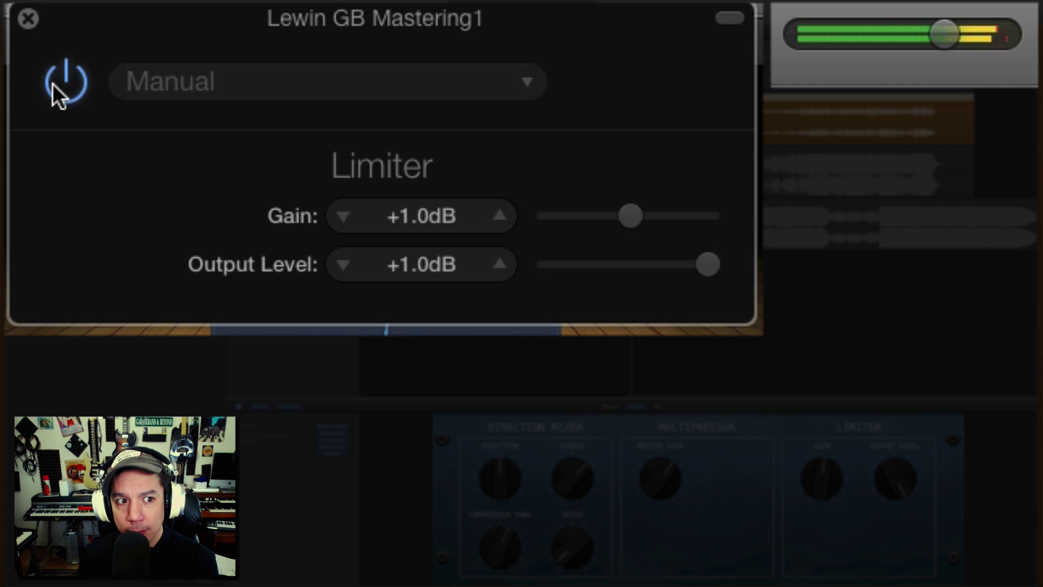
click(54, 84)
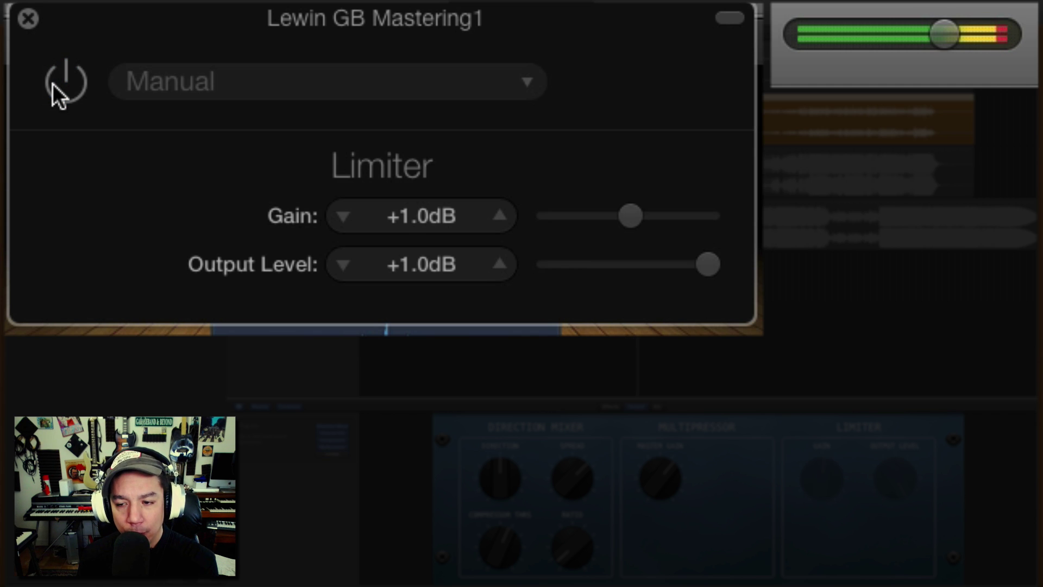
click(53, 83)
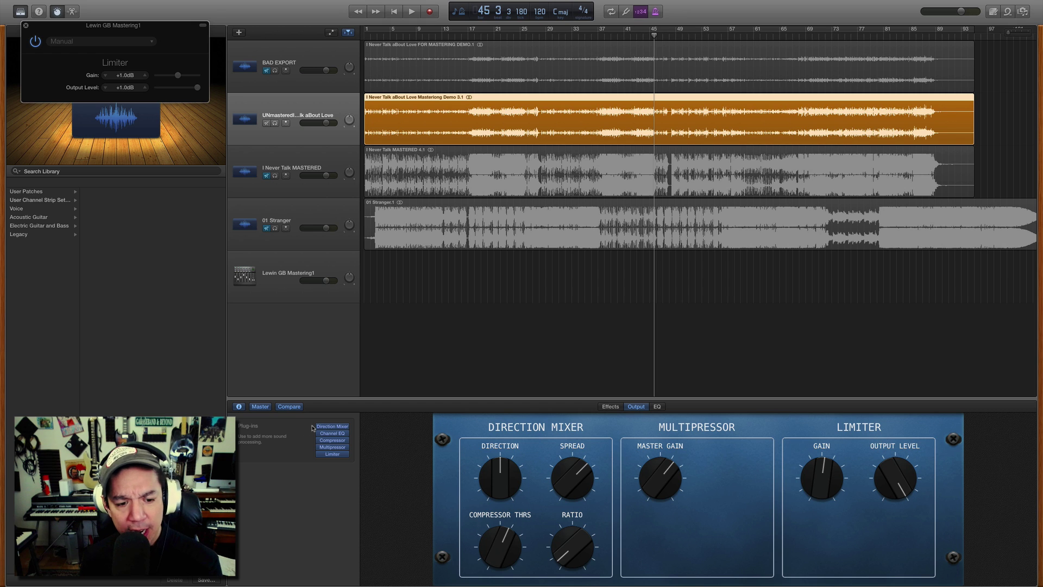
Close the Limiter settings and play the soloed 01 Stranger reference track from bar 25 with all master plug-ins bypassed
mouse_move(2, 3)
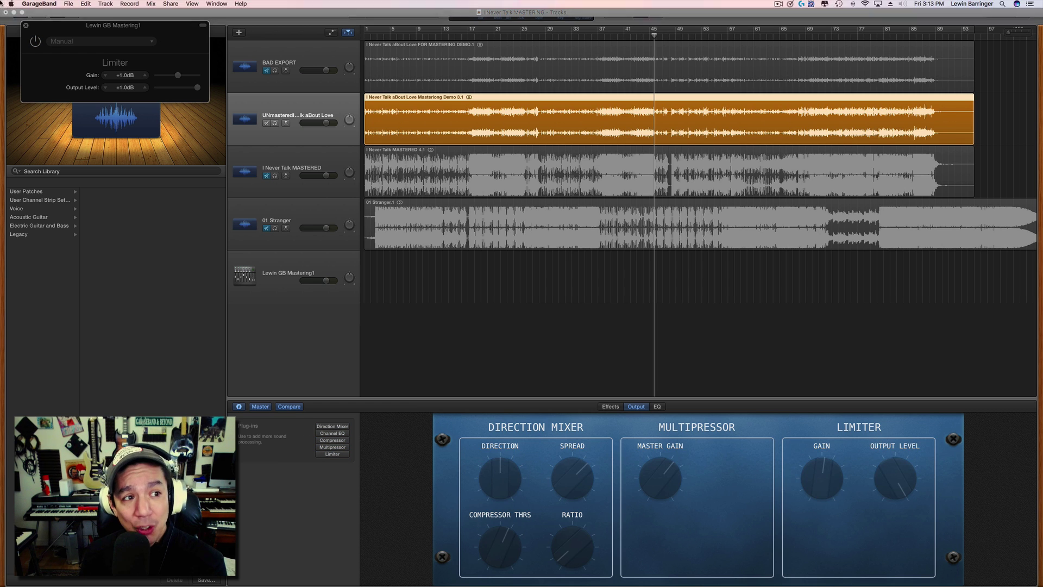
click(26, 25)
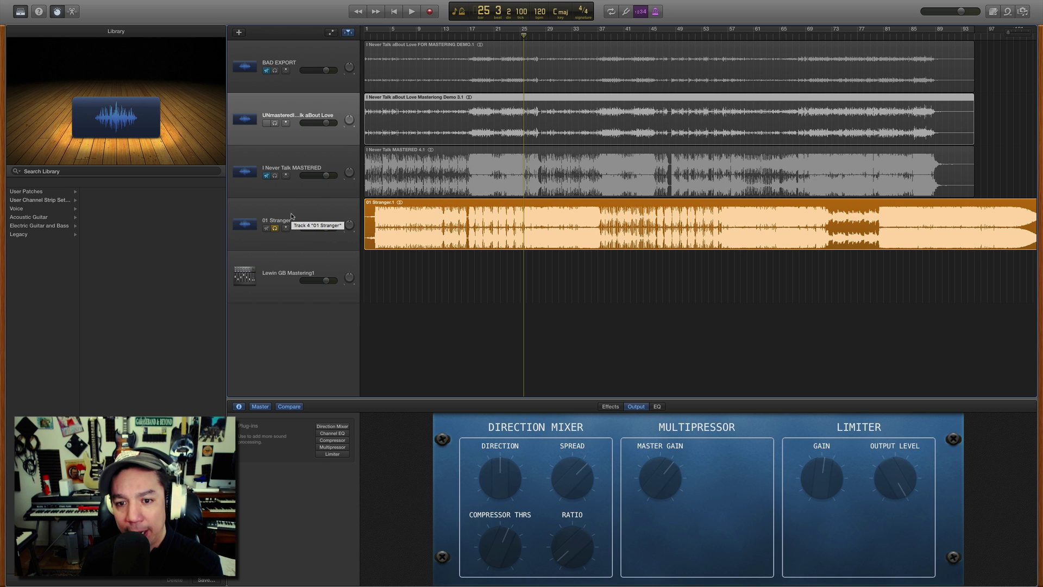
key(space)
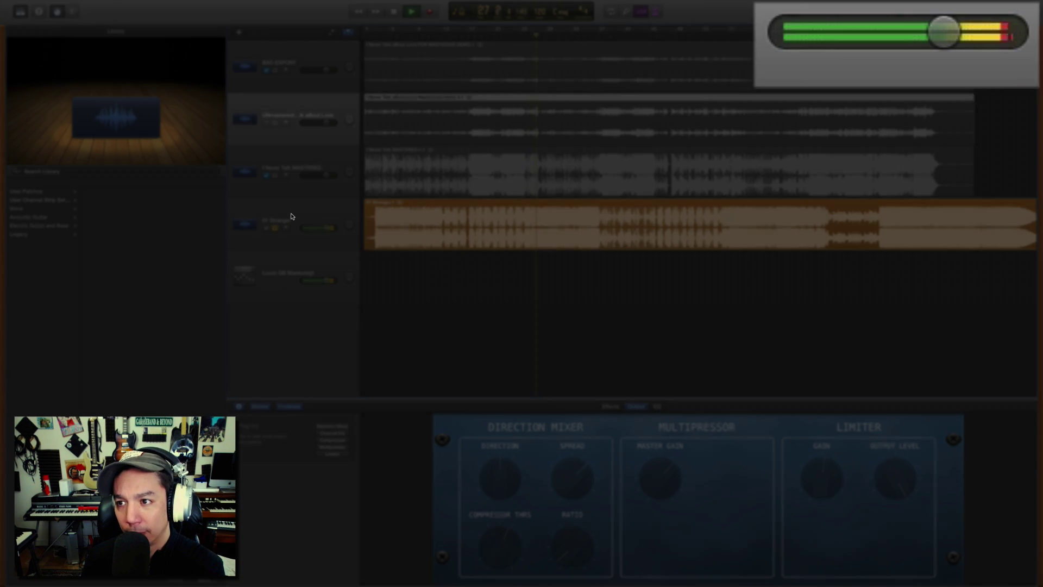
key(space)
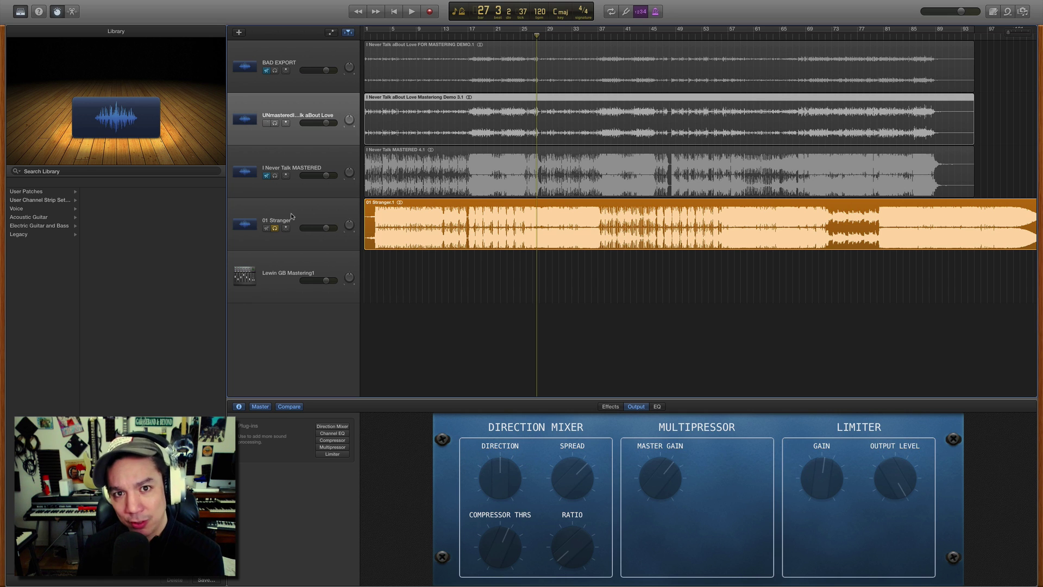
Turn off solo on the 01 Stranger track and return to the unmastered song
key(m)
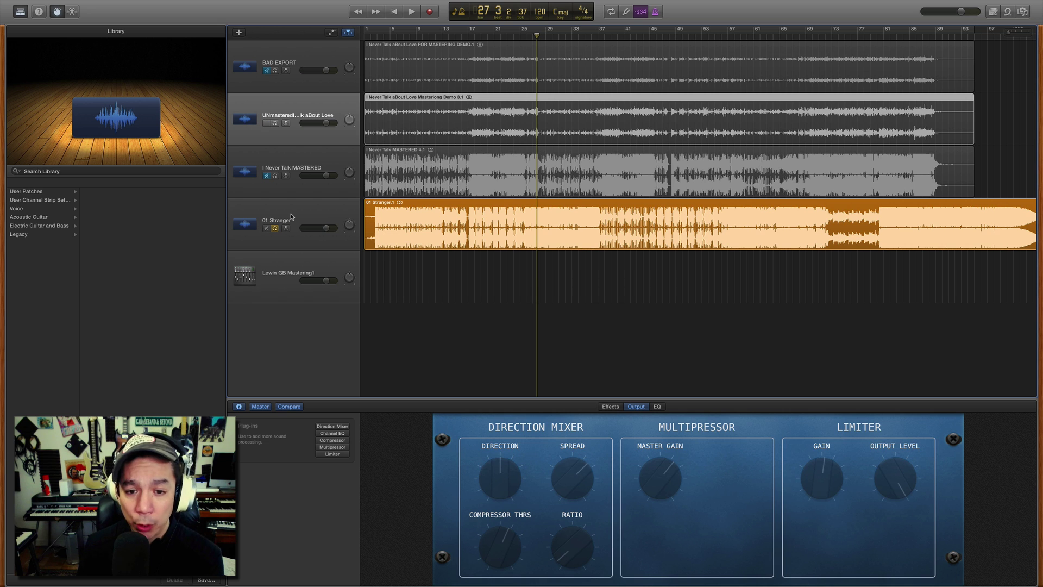
key(m)
key(m)
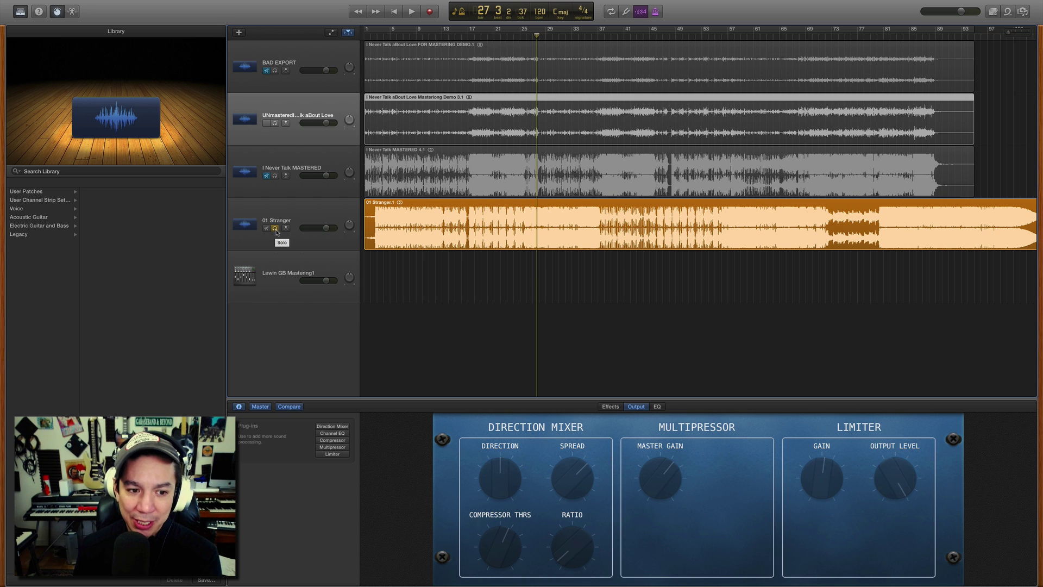
click(275, 229)
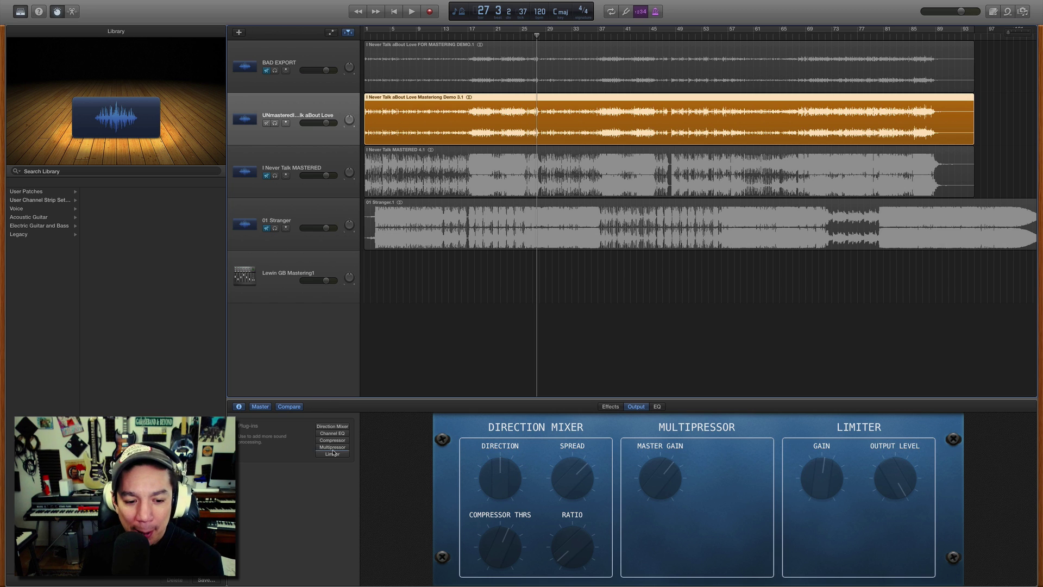
Re-enable the Direction Mixer, Channel EQ, Compressor, Multipressor and Limiter on the master track
mouse_move(332, 456)
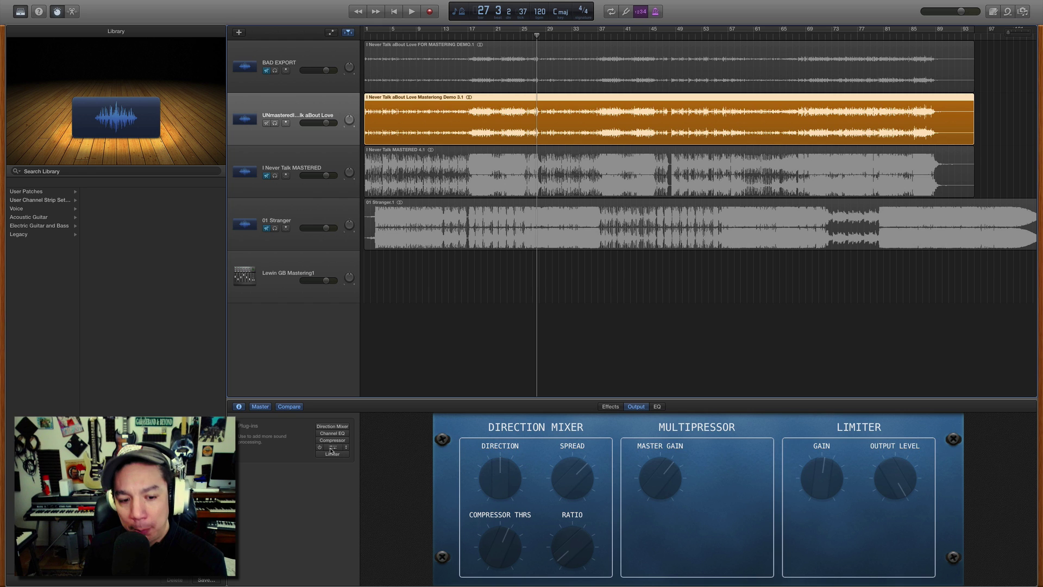
mouse_move(327, 430)
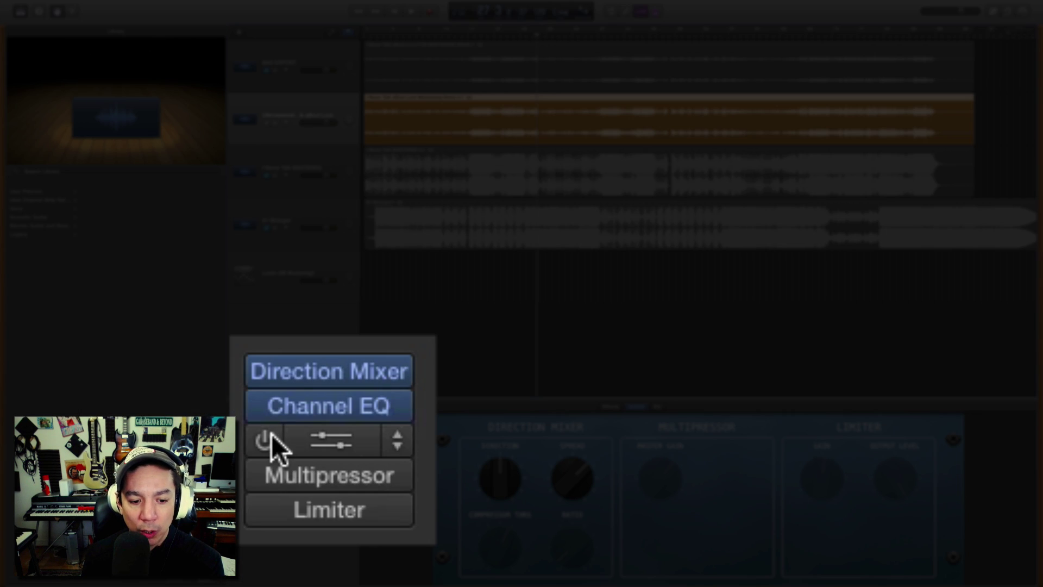
click(256, 485)
key(Escape)
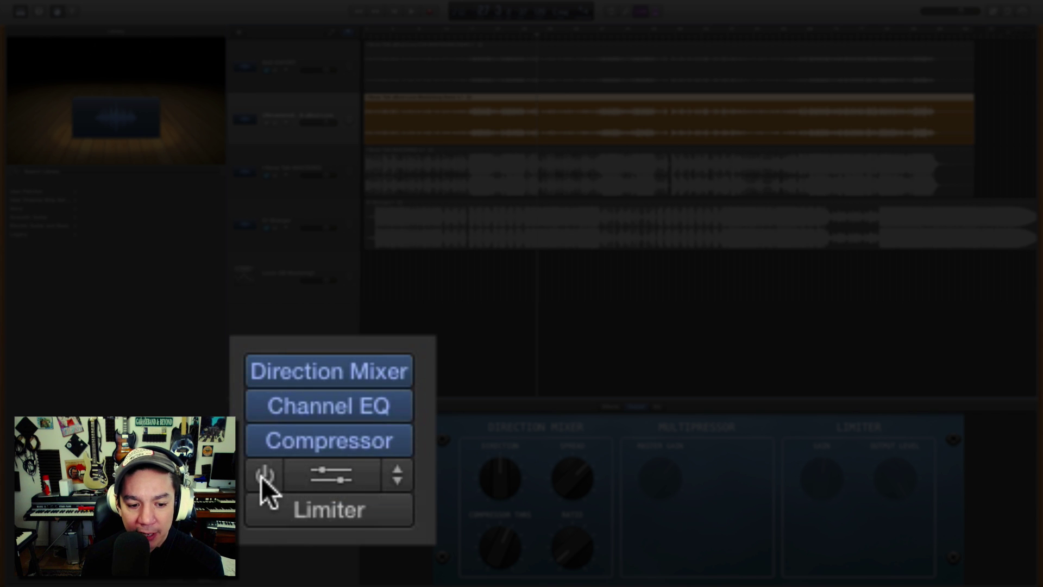
click(263, 477)
click(263, 511)
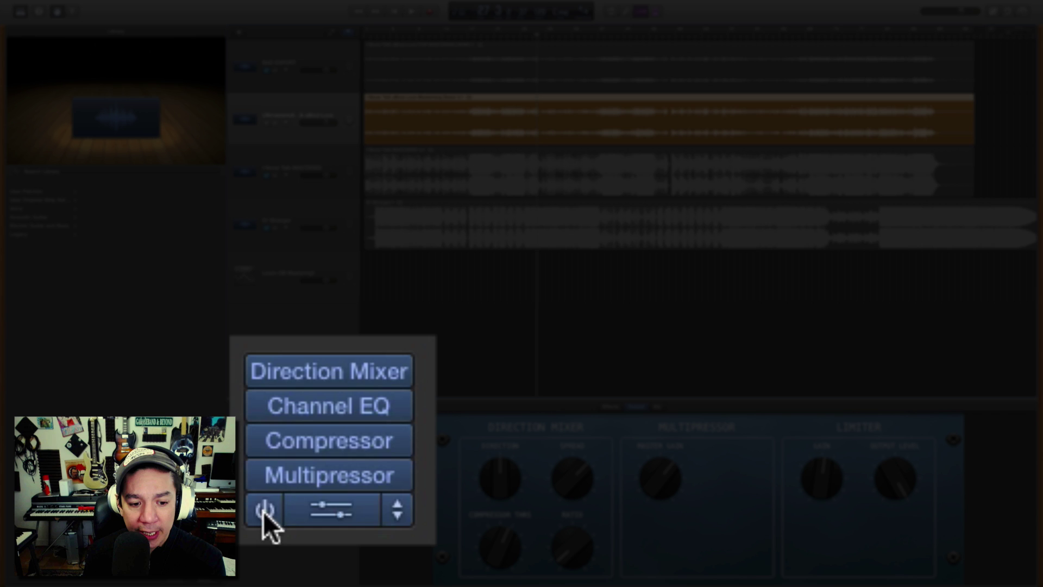
Bypass the Direction Mixer and play the song from bar 27, toggling the Compressor off and on to compare
click(261, 371)
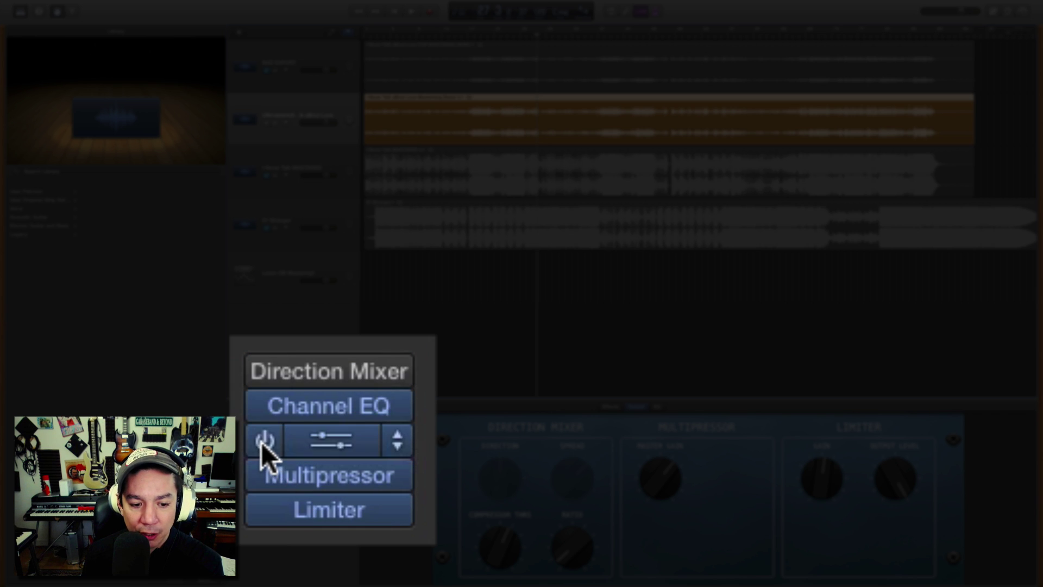
click(261, 443)
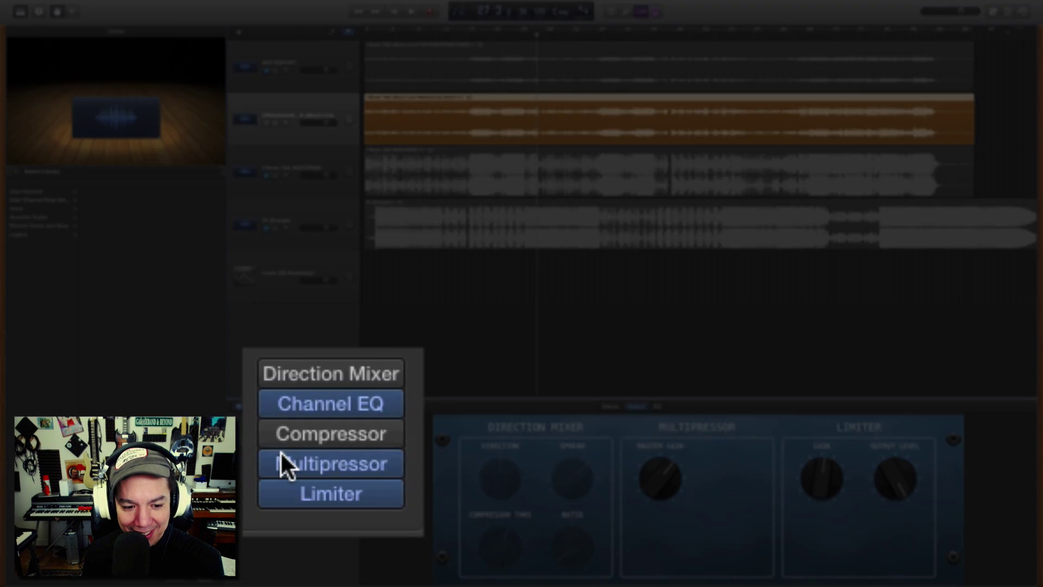
key(space)
mouse_move(272, 434)
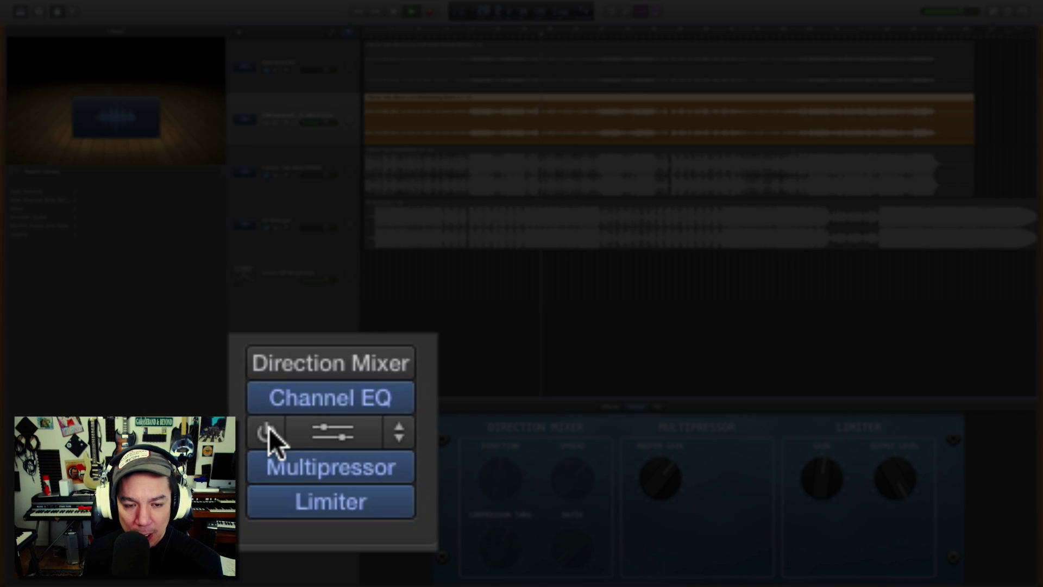
click(266, 432)
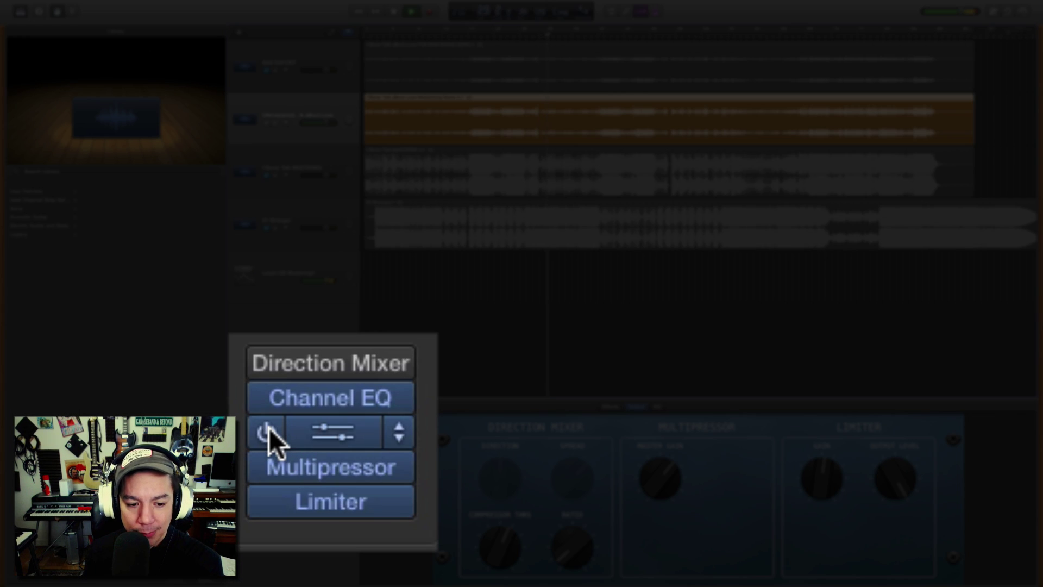
click(267, 432)
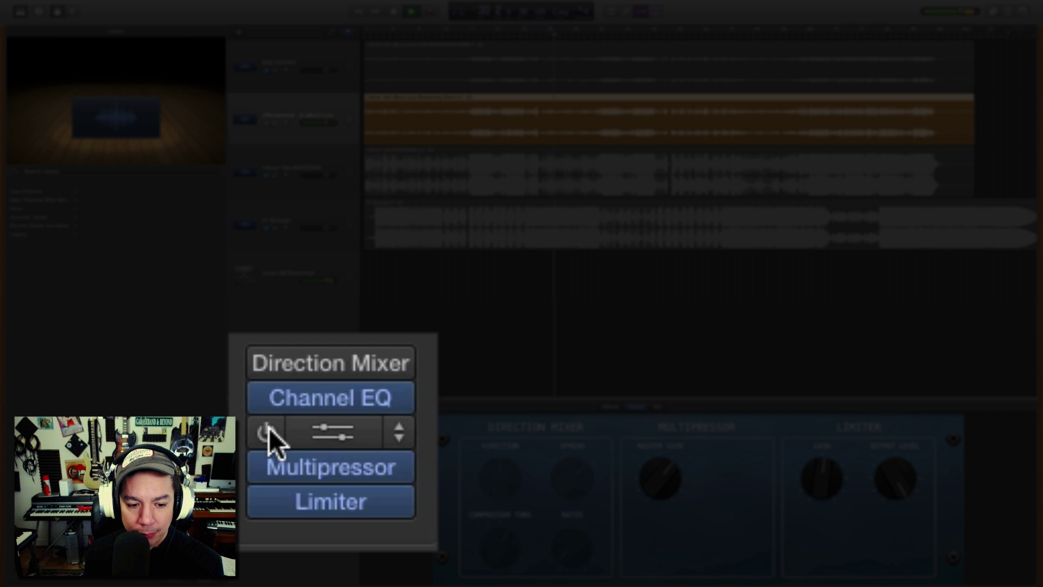
click(268, 430)
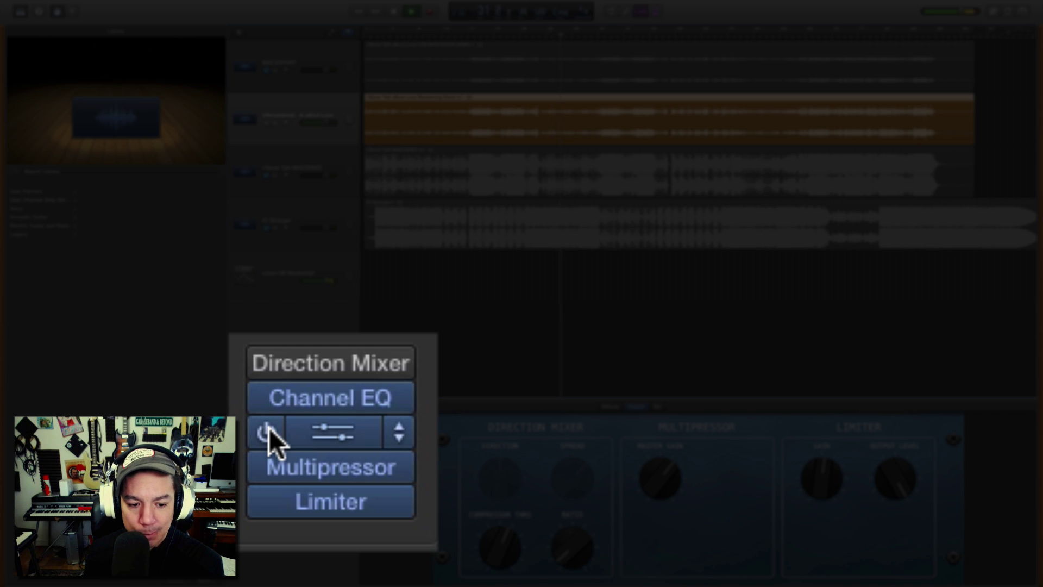
Set the Compressor's gain to 0.0 dB and compare the song from bar 31 with the Compressor on, off and on again
click(321, 441)
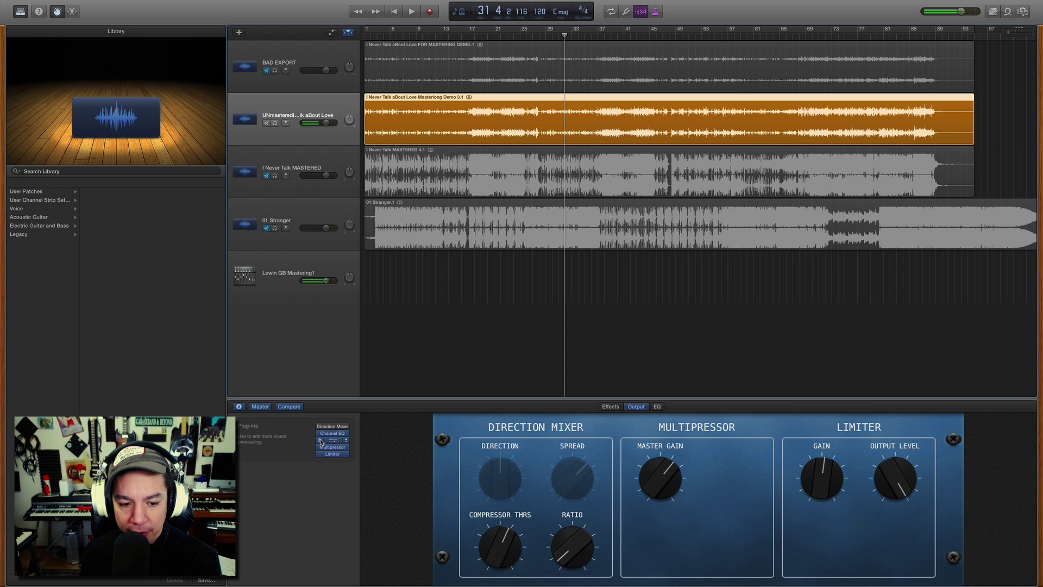
click(331, 441)
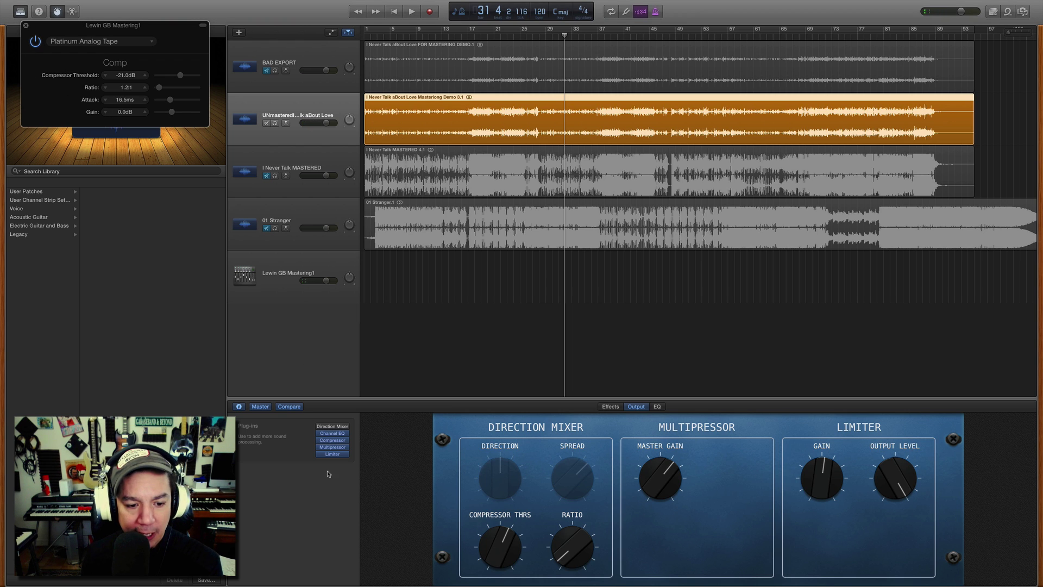
mouse_move(319, 441)
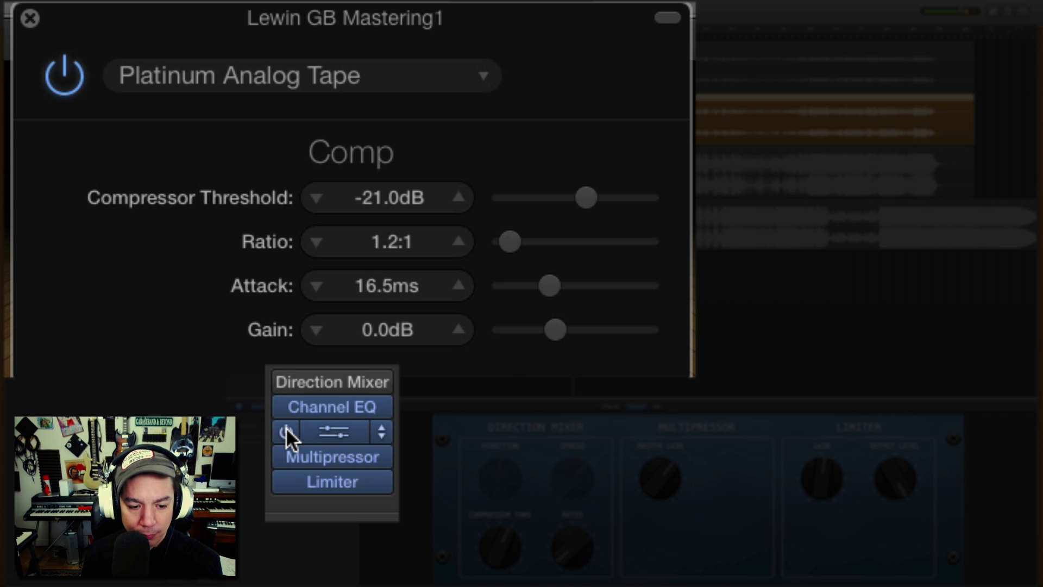
click(286, 427)
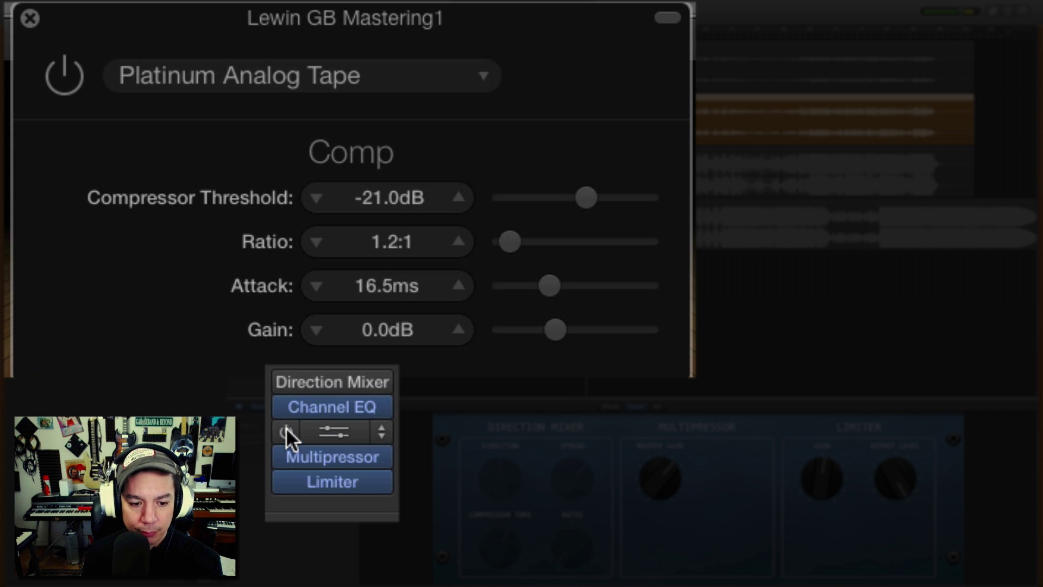
click(286, 427)
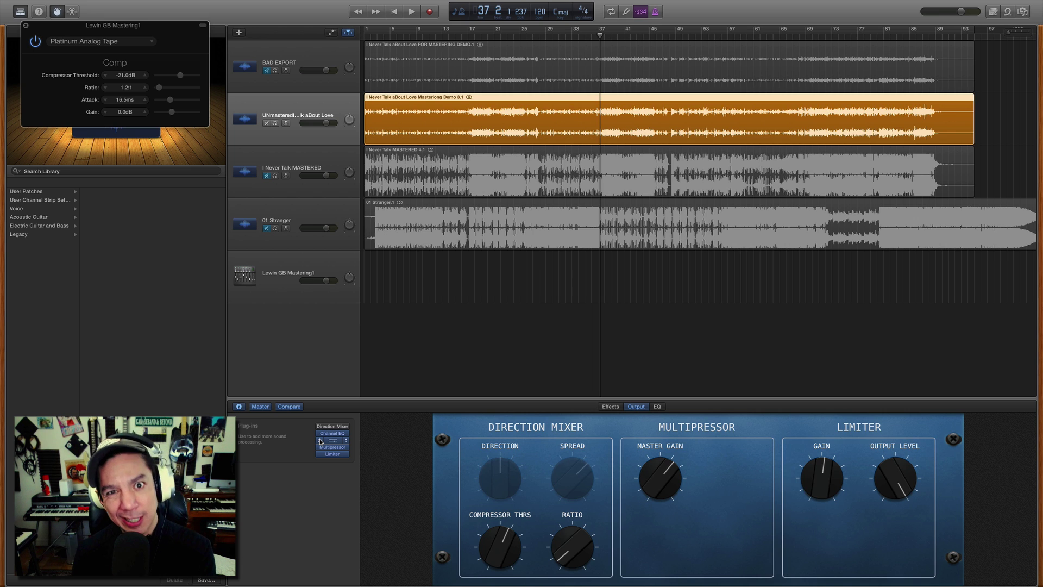
Set the Compressor's gain to 2.5 dB and close its settings
click(145, 112)
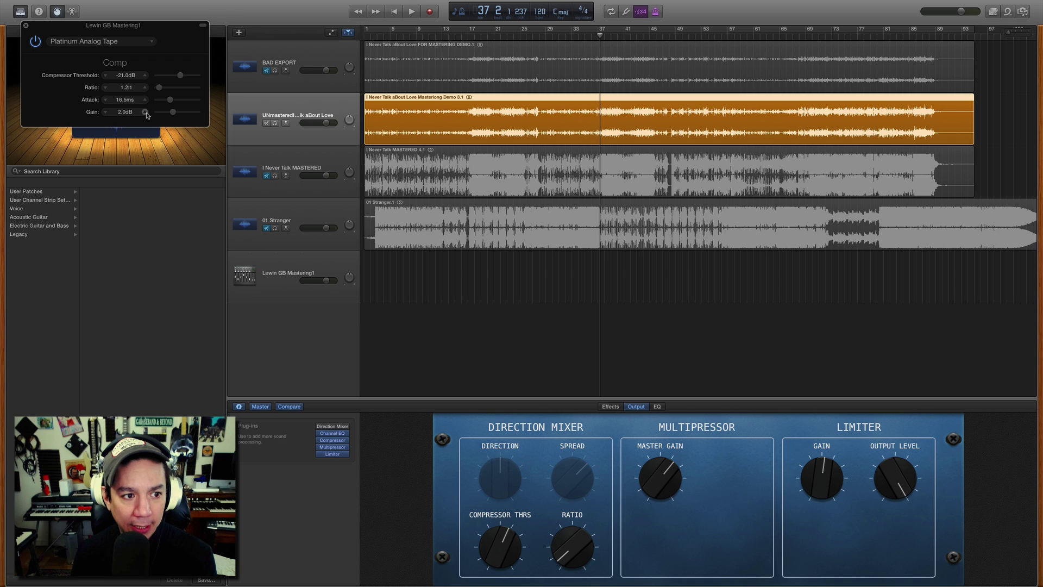
click(145, 112)
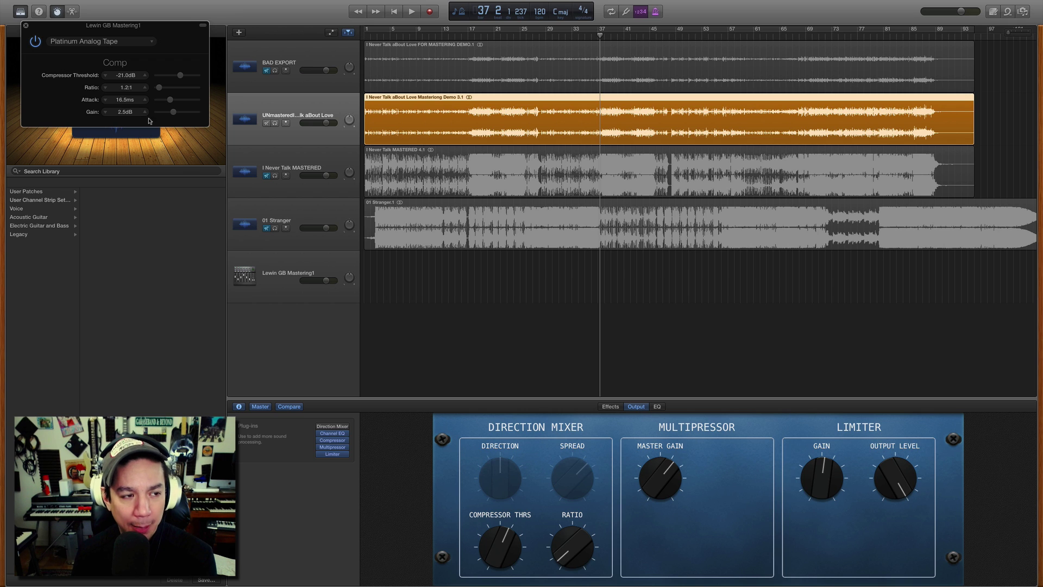
click(25, 25)
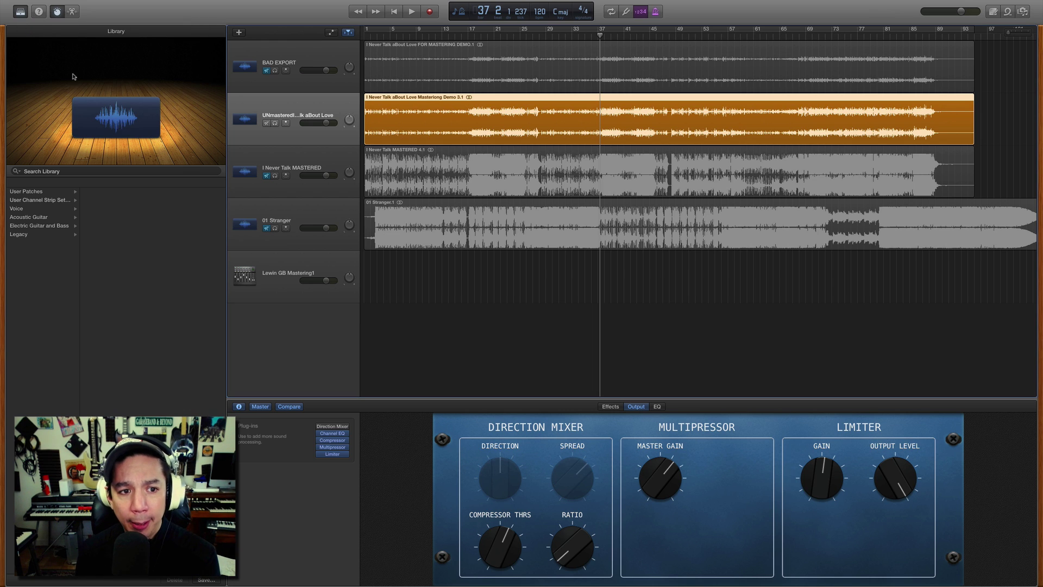